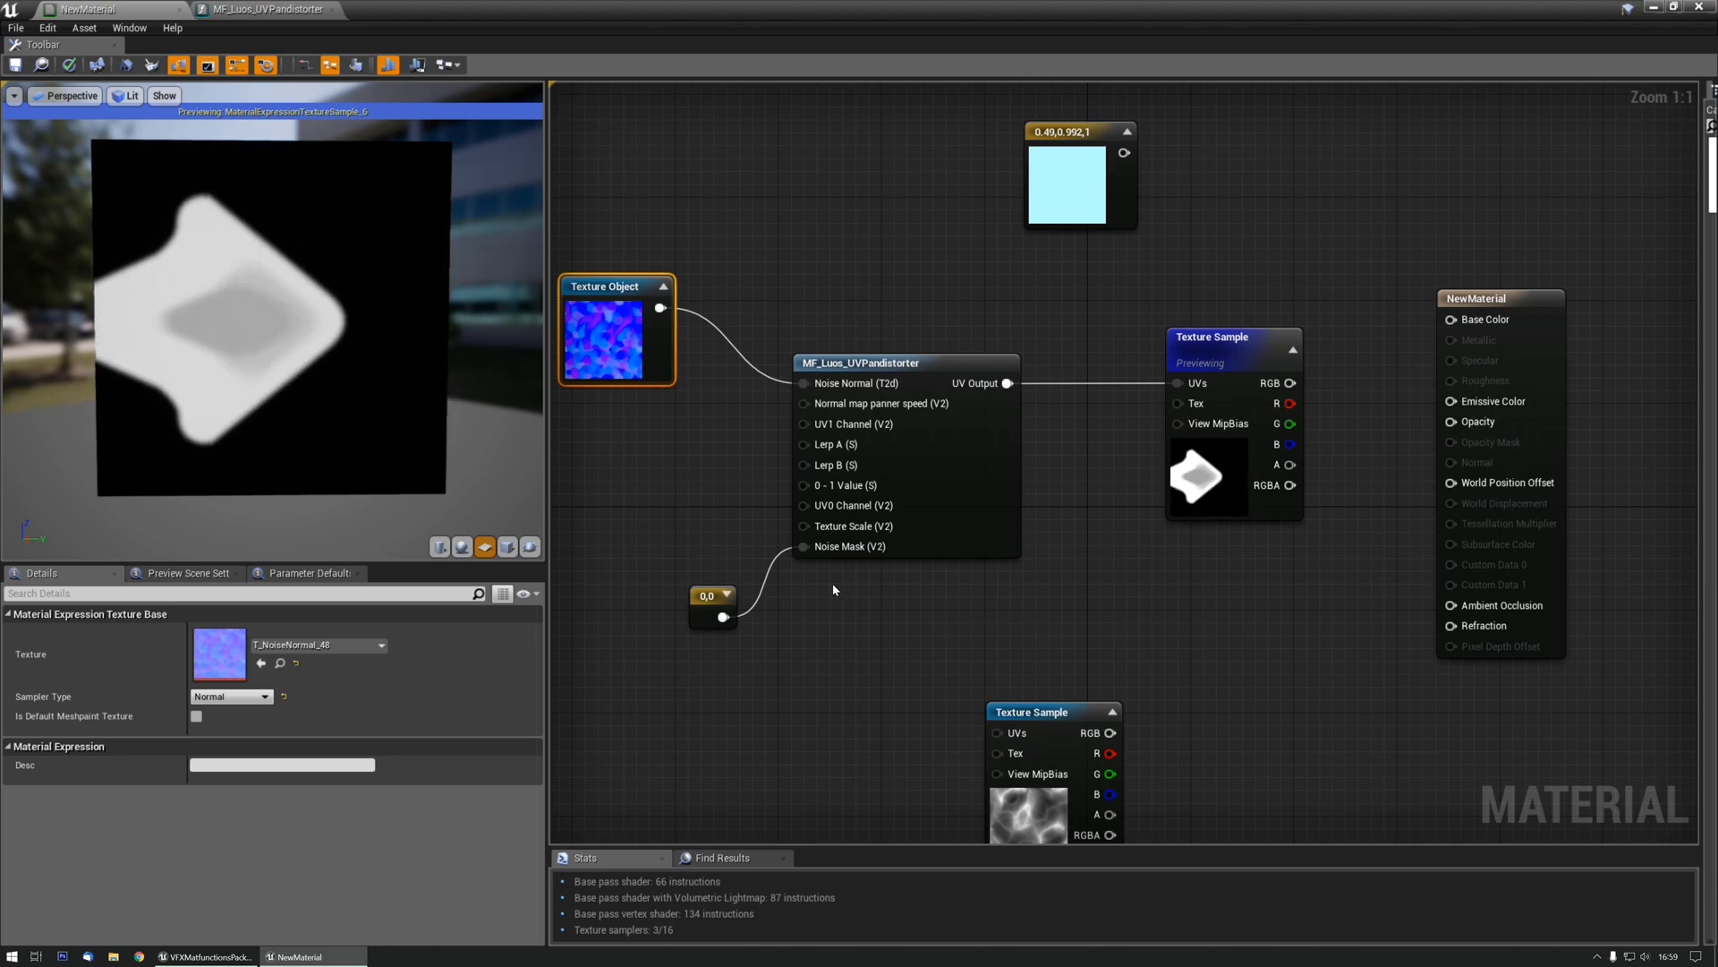
- Switch the material preview to the custom long strip mesh and enlarge the preview viewport in both height and width
click(530, 546)
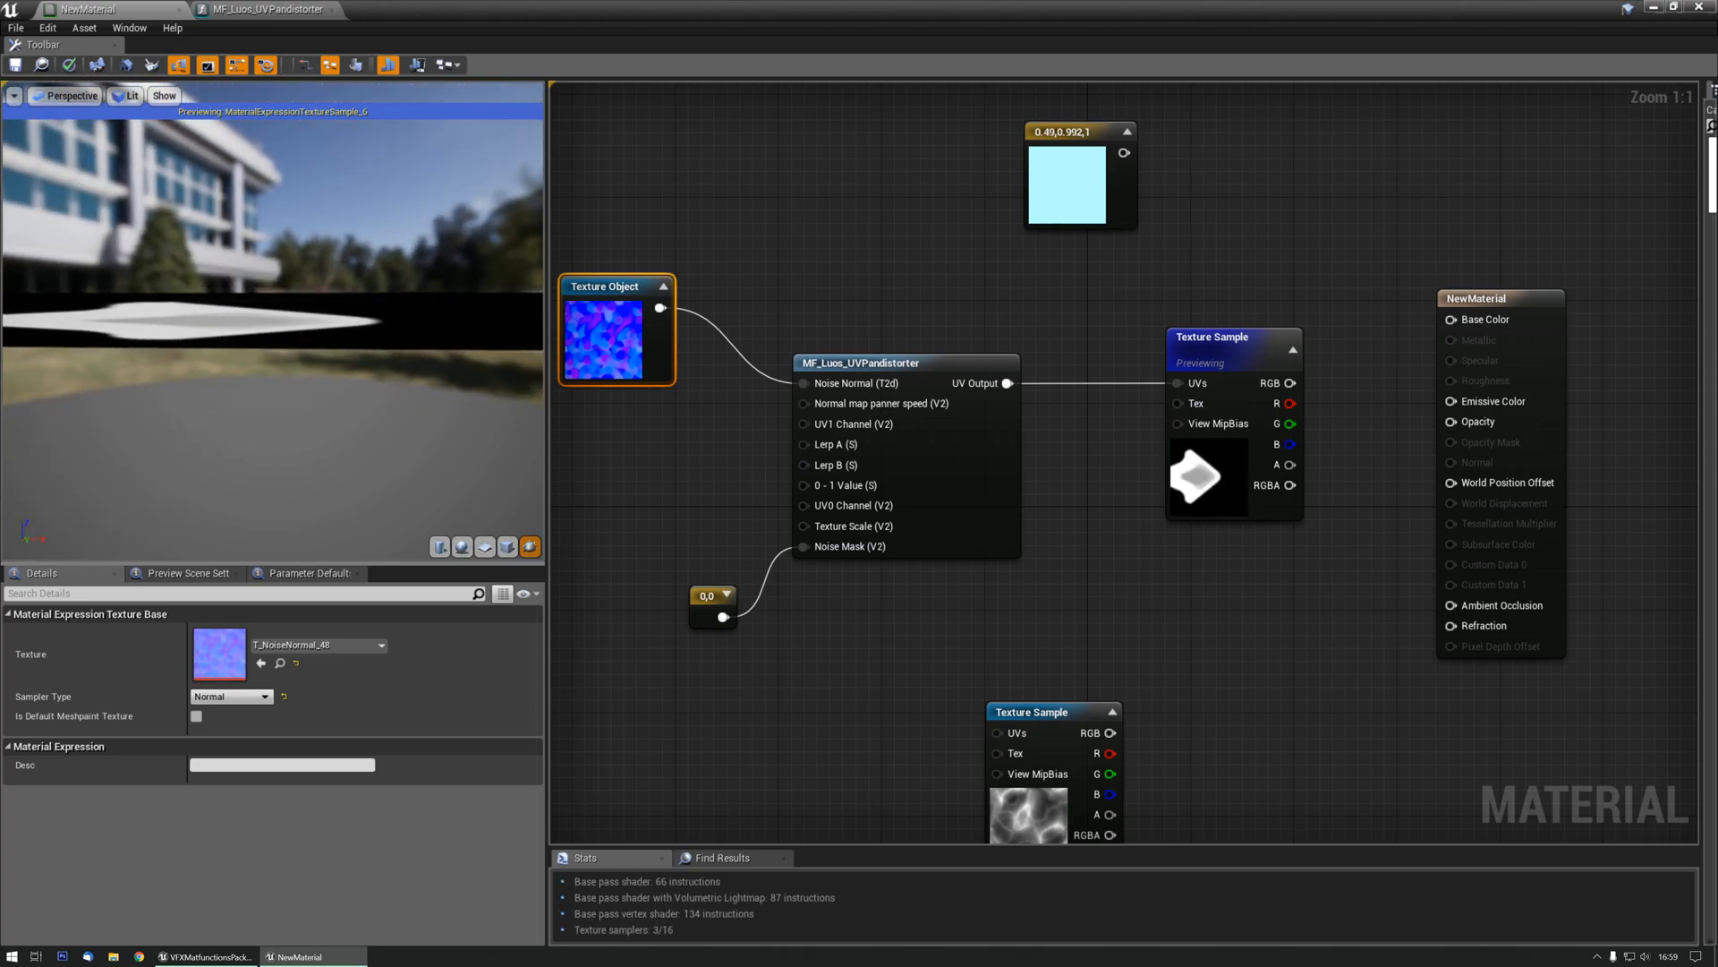
drag(365, 563, 377, 611)
drag(548, 497, 644, 498)
right_drag(719, 316, 837, 357)
drag(837, 357, 813, 346)
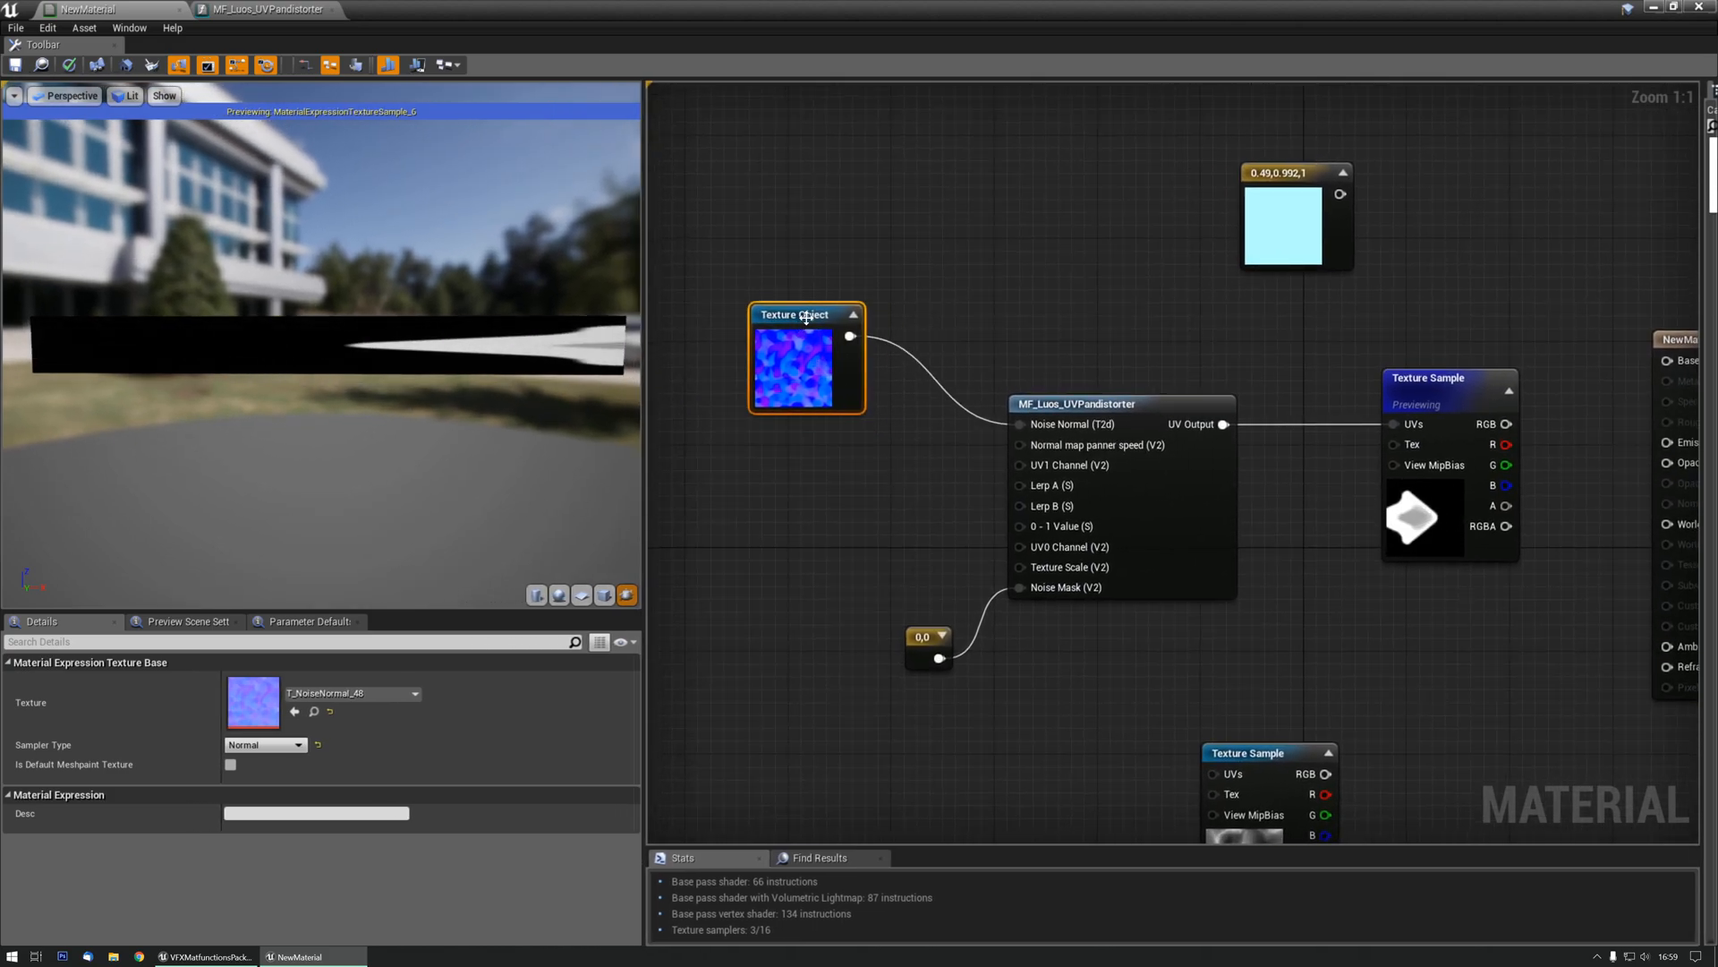
- Add a constant, connect it to the 0 - 1 Value input of MF_Luos_UVPandistorter, and set it to 0.5
click(861, 517)
click(926, 640)
mouse_move(1074, 591)
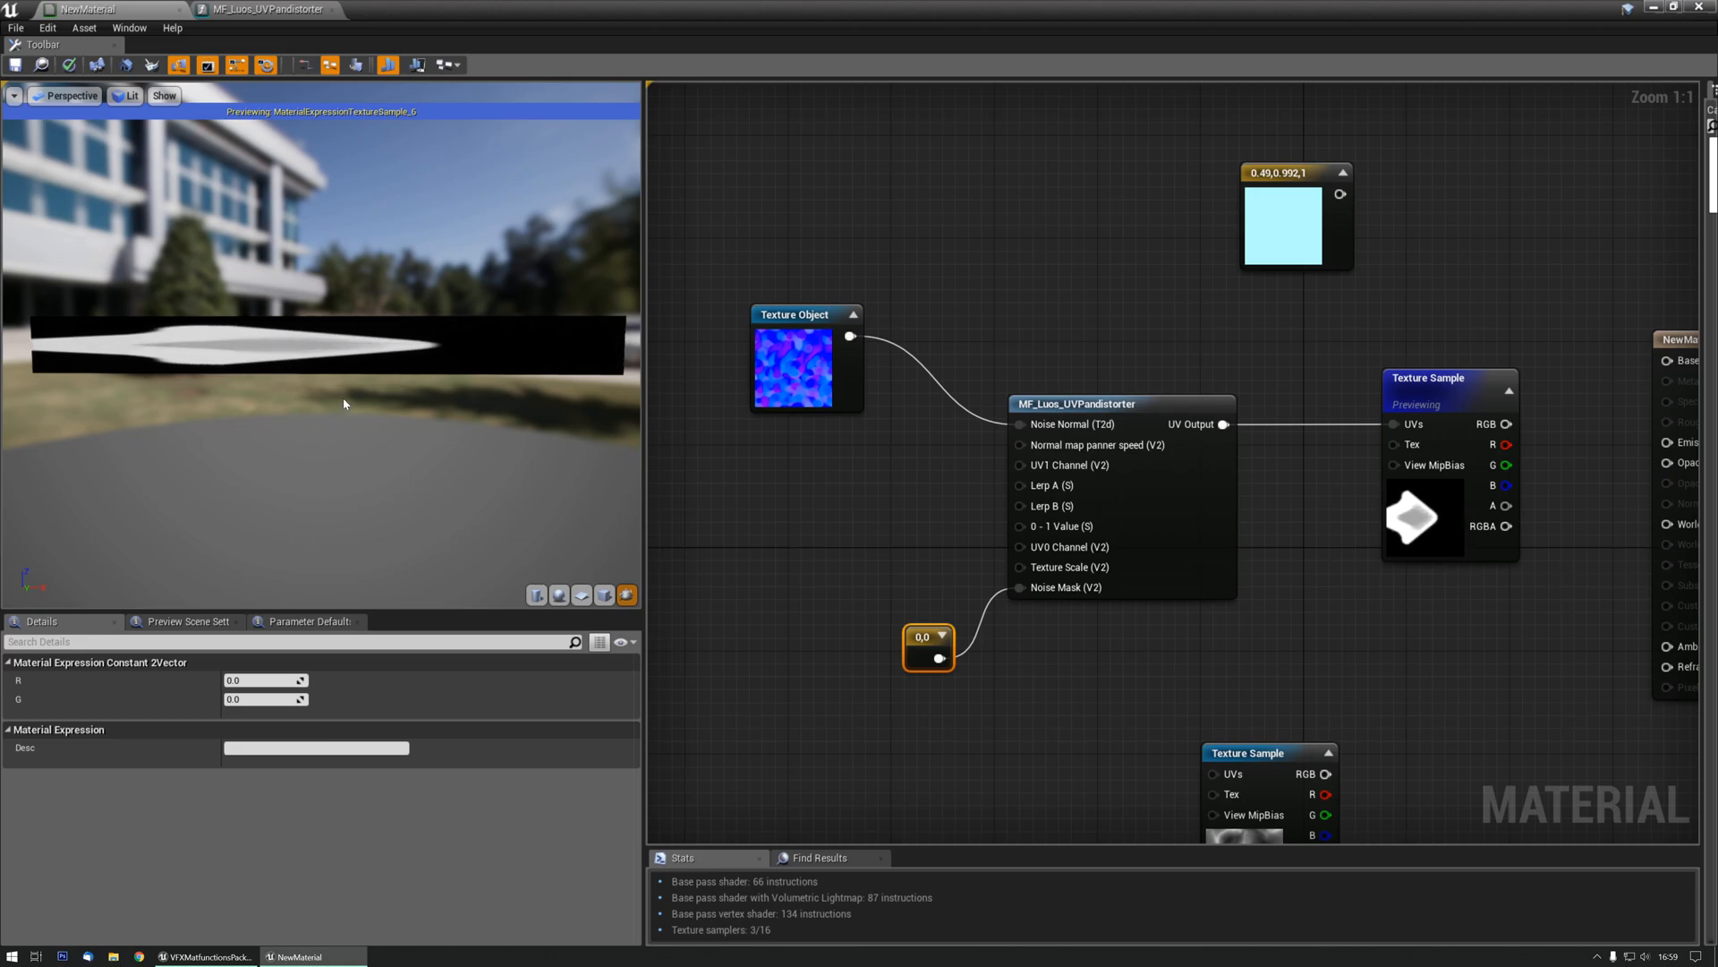
click(836, 450)
click(836, 450)
drag(864, 483, 1019, 527)
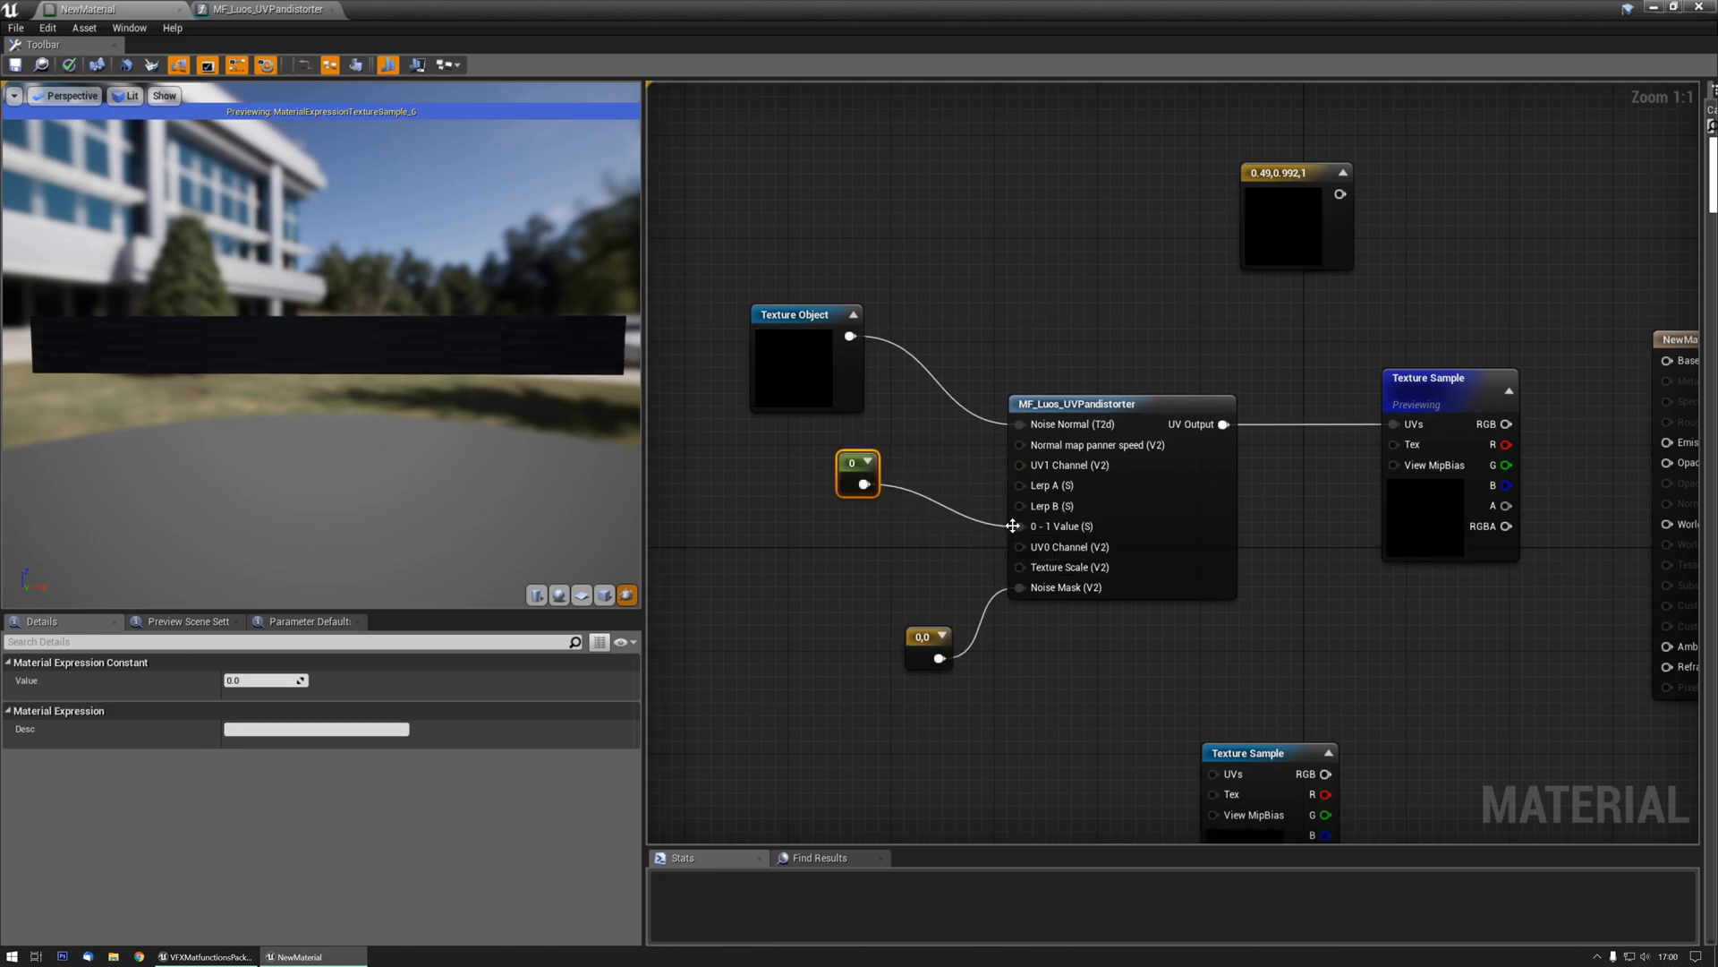
text(.5)
key(Return)
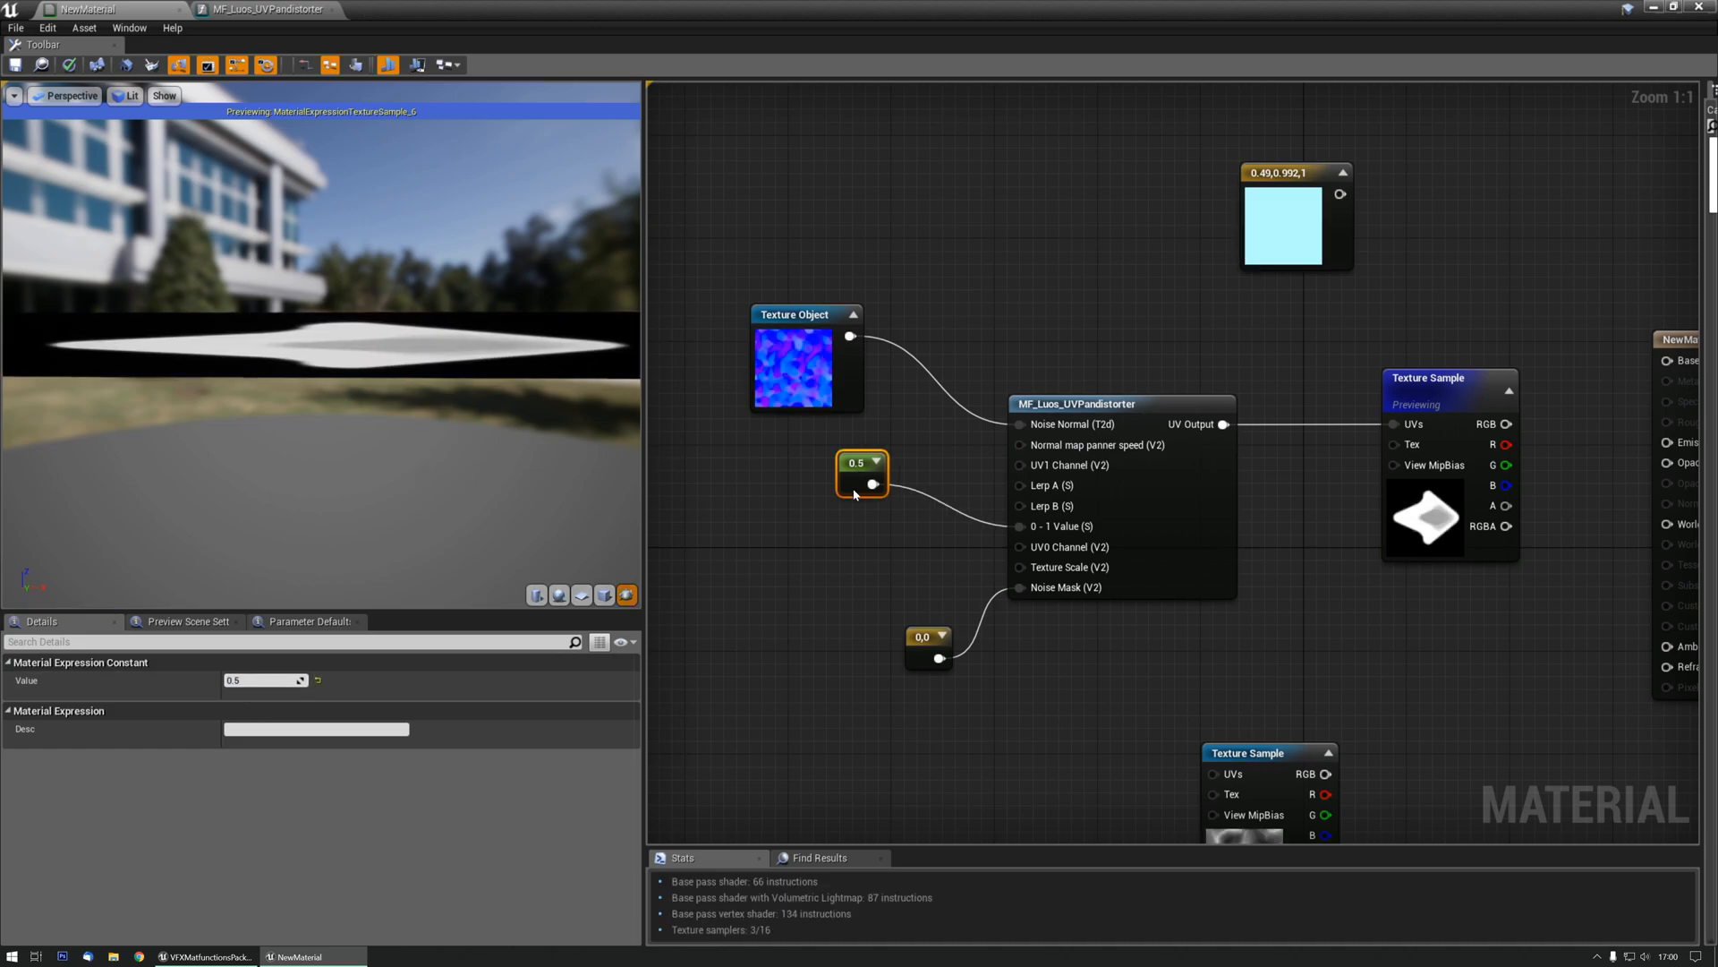
- Shift the Noise Mask vector constant slightly up and left, and set its G value to 0.2
drag(908, 638, 870, 599)
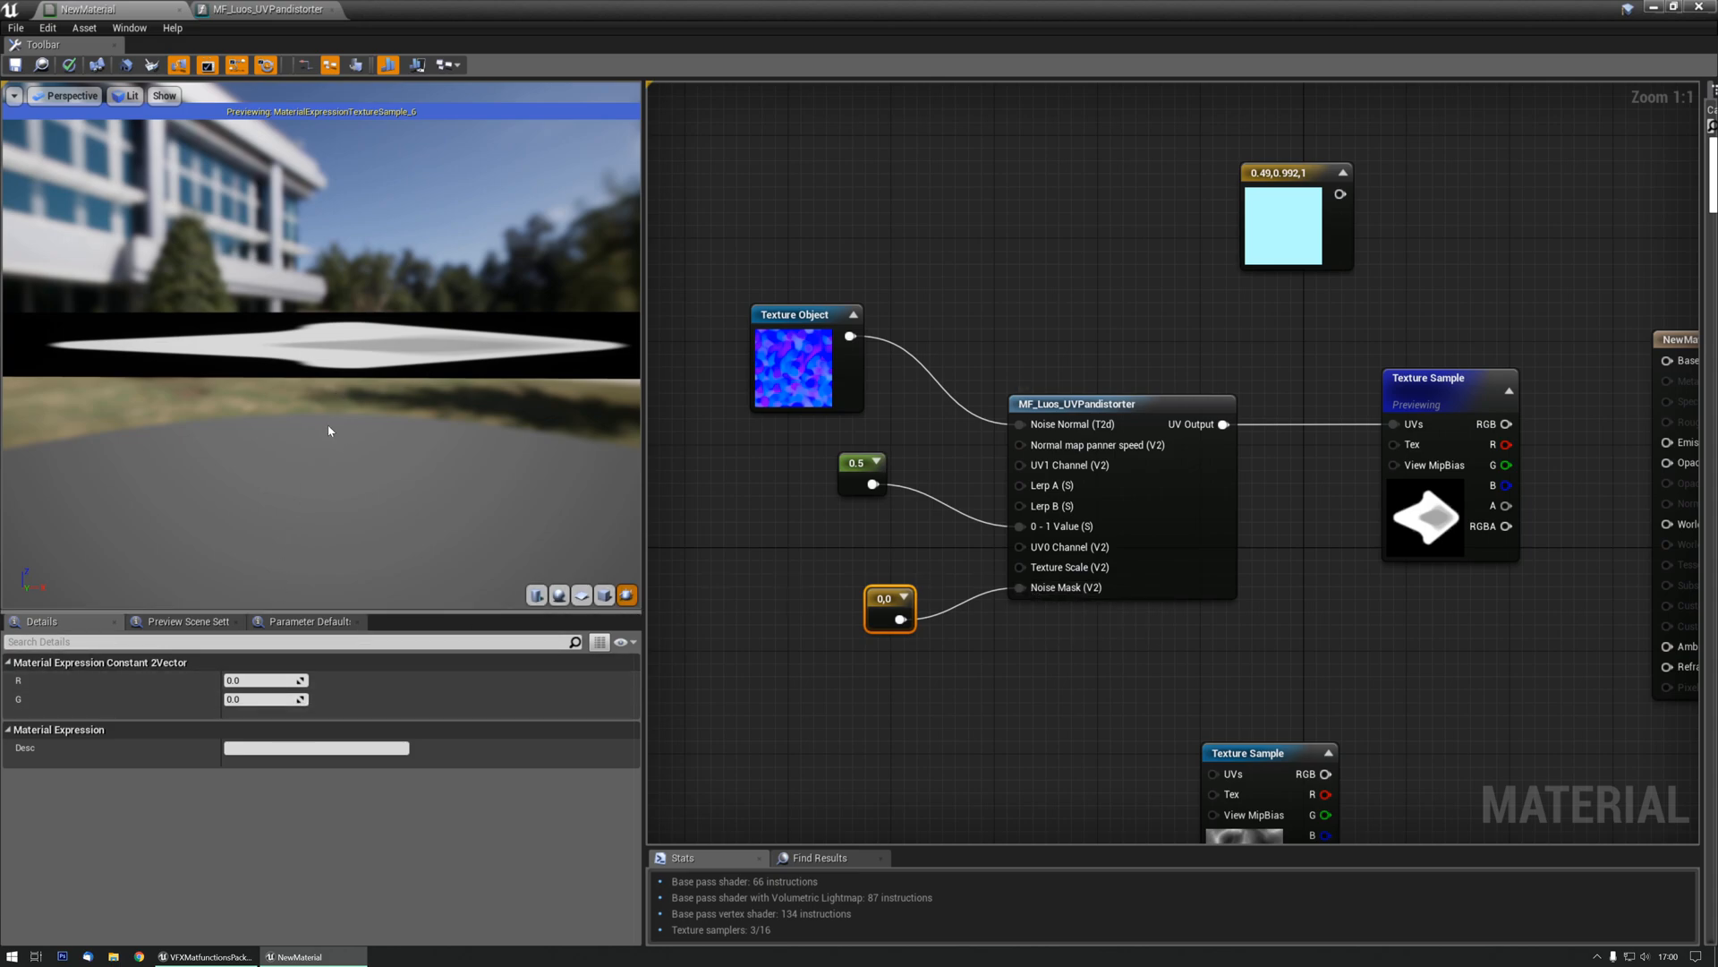
text(.2)
key(Return)
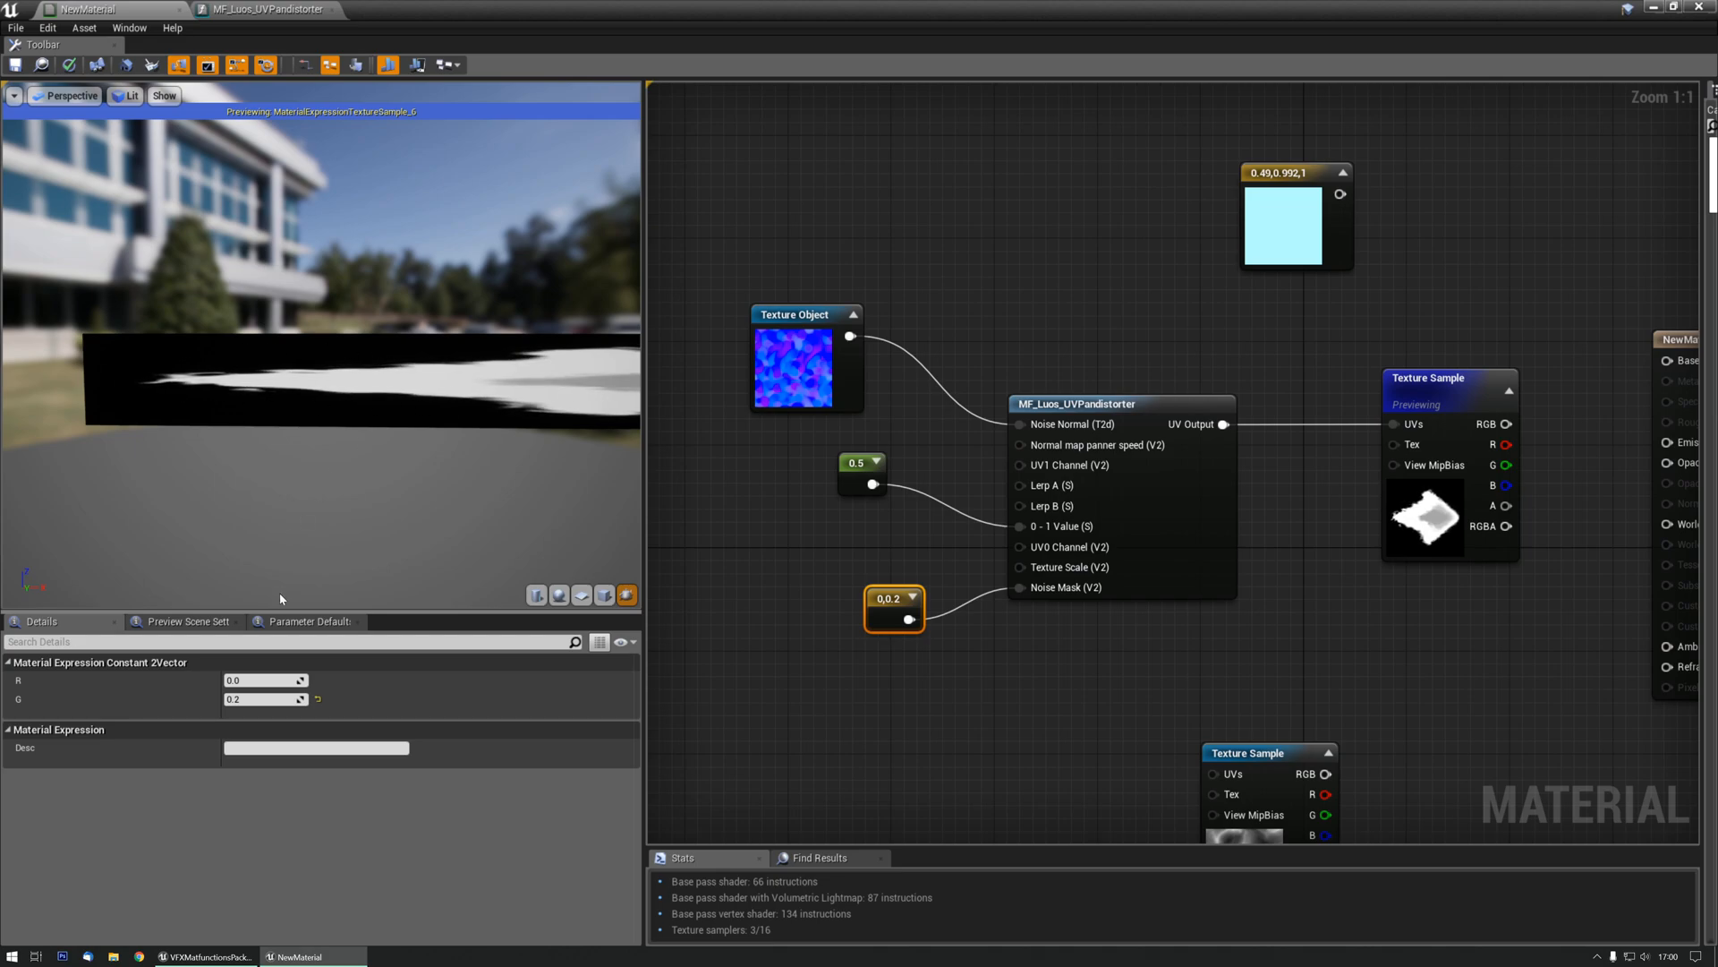
scroll(318, 470, up, 5)
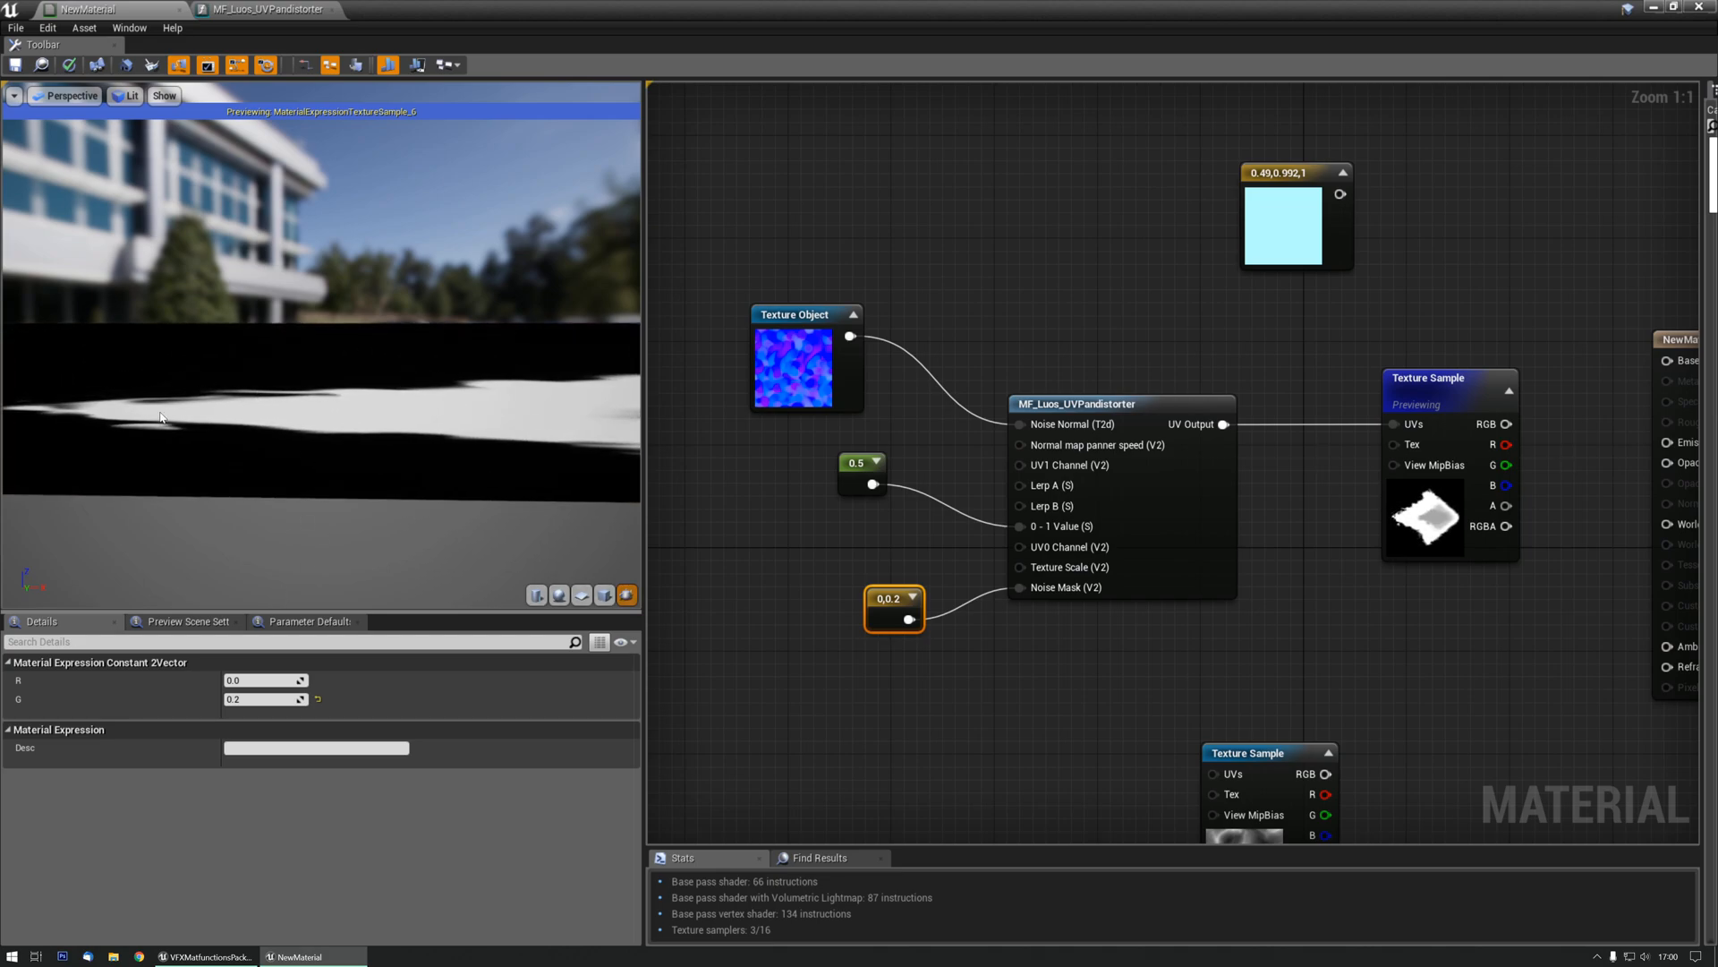
scroll(161, 417, down, 5)
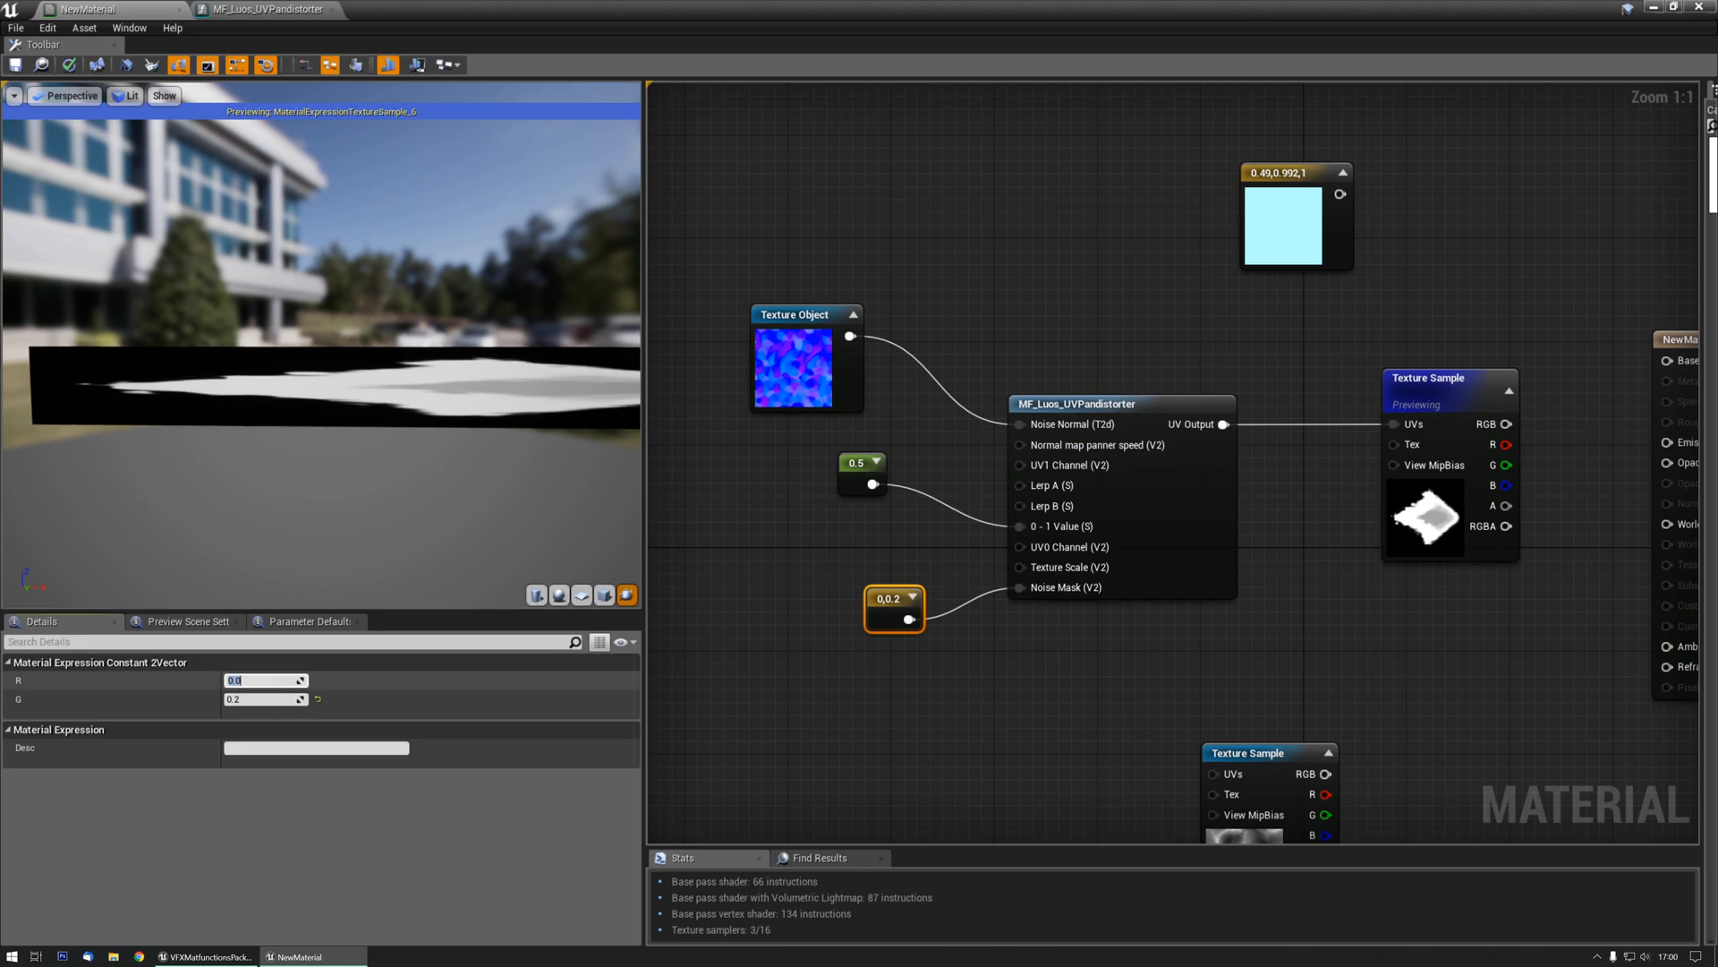
- Set the Noise Mask constant to R 0.2 and G 0 and inspect the distortion on the strip
key(Tab)
text(0)
key(Return)
middle_drag(331, 411, 488, 394)
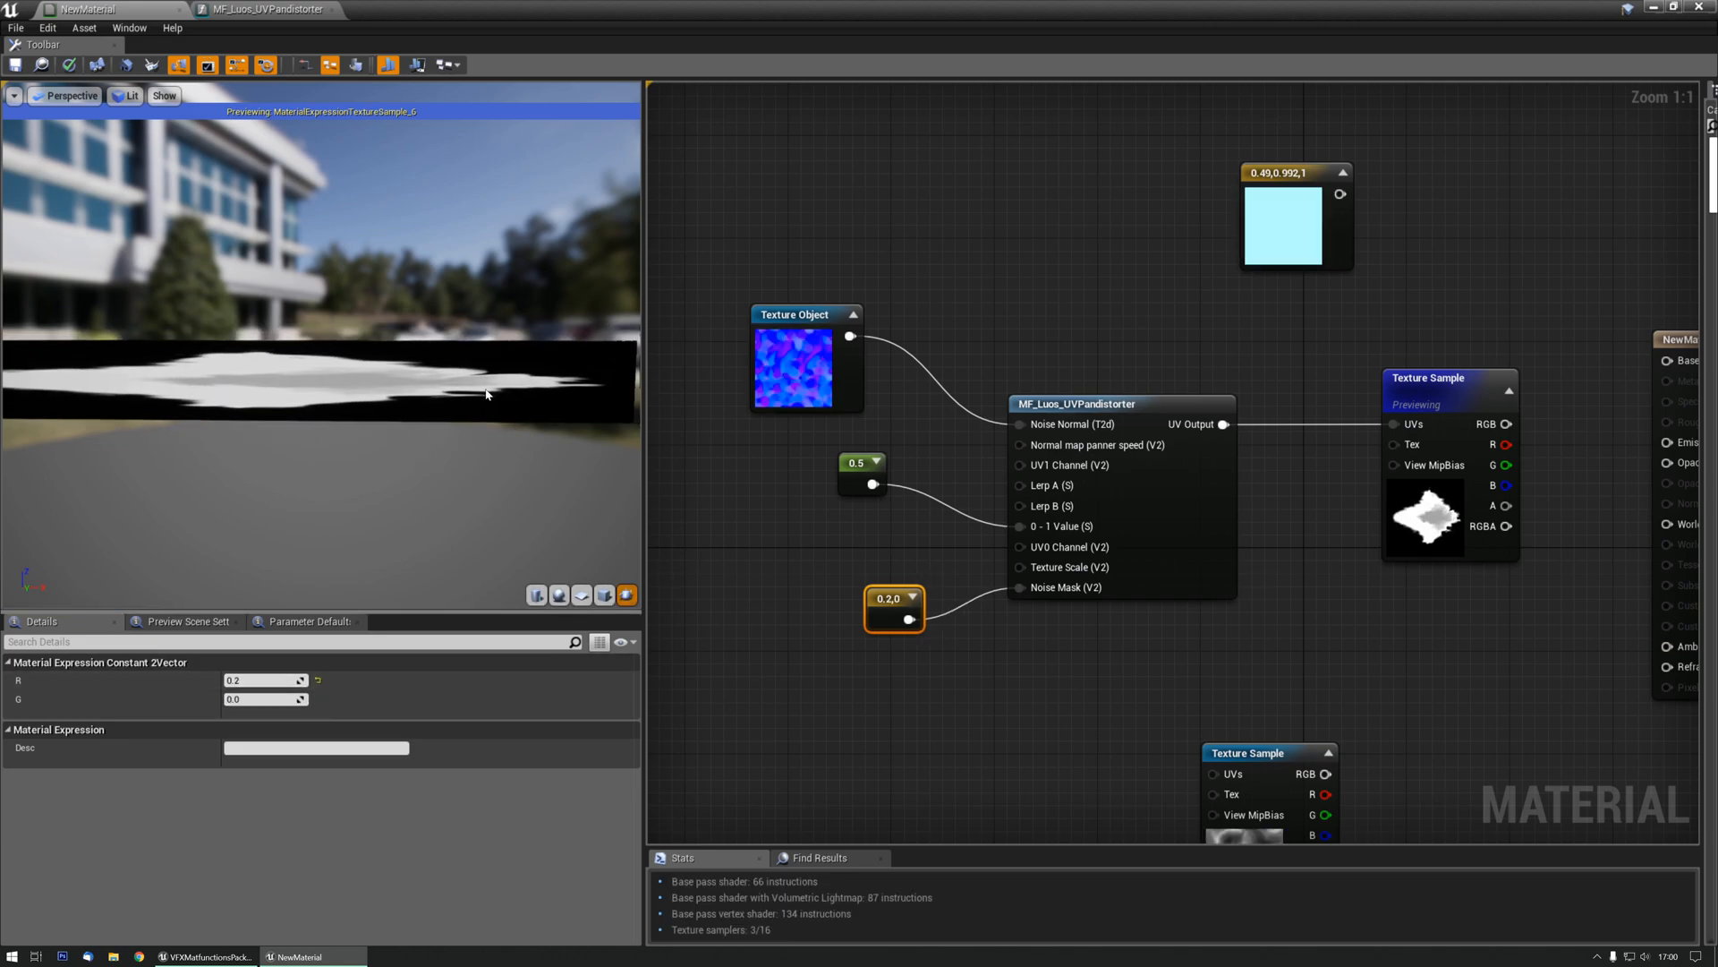
scroll(488, 393, up, 2)
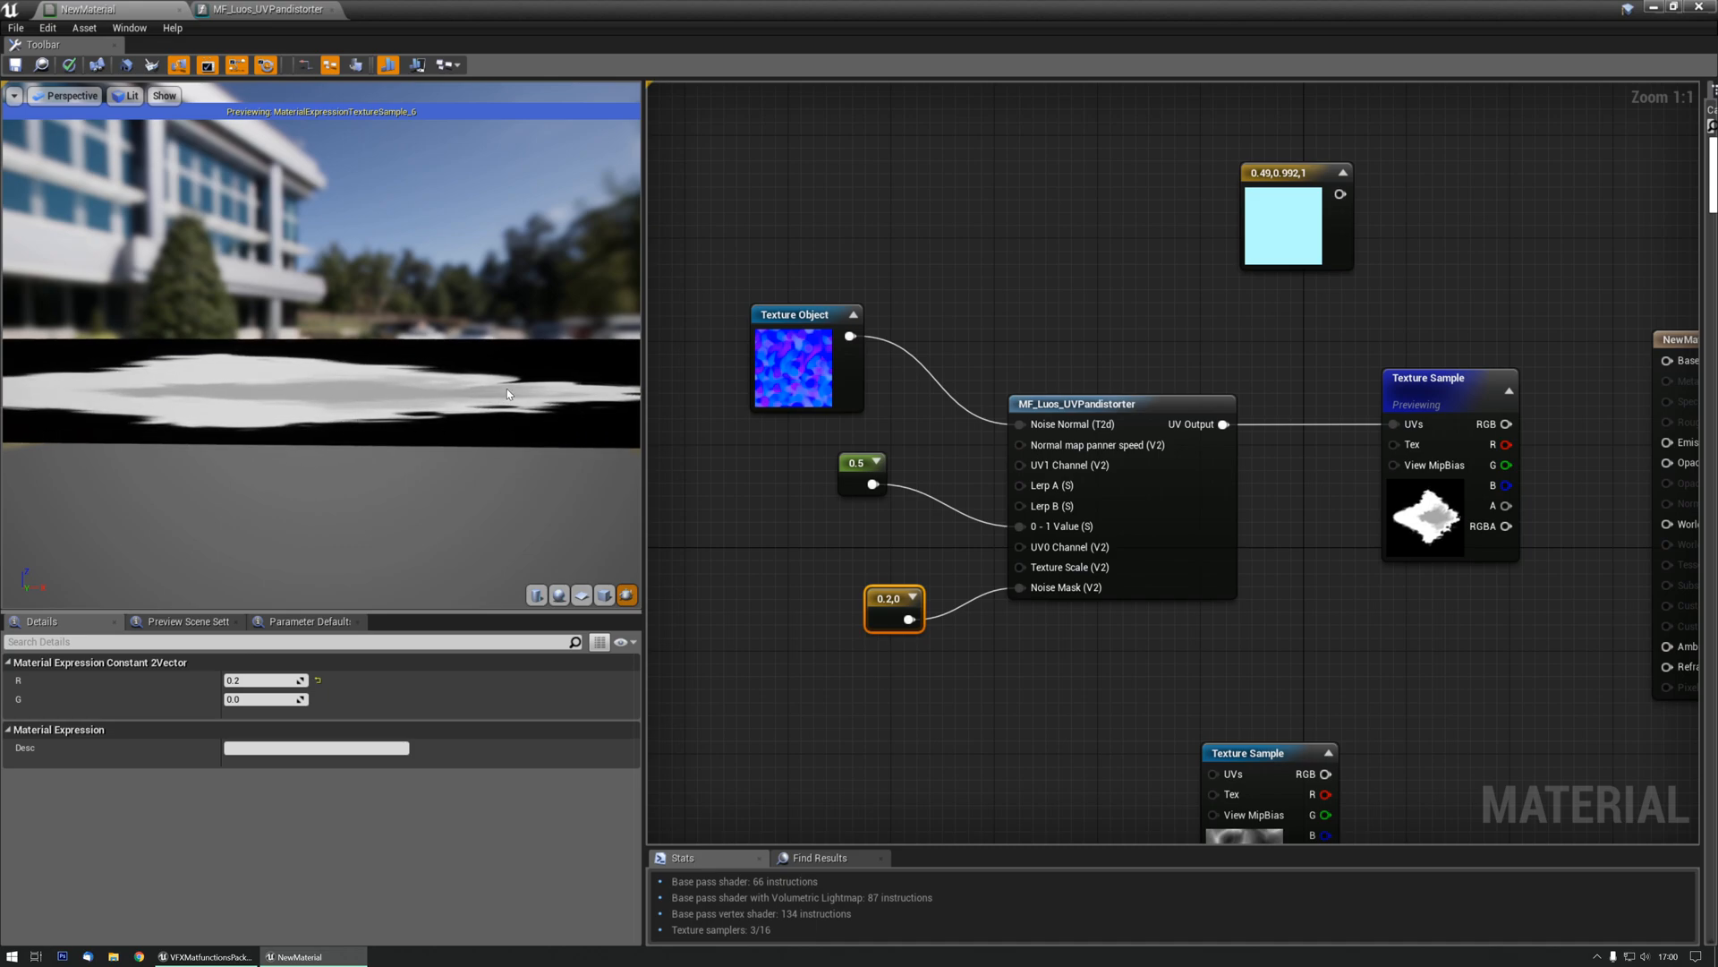
drag(434, 430, 433, 465)
- Set the Noise Mask constant to R 0.11 and G 0.3
click(240, 680)
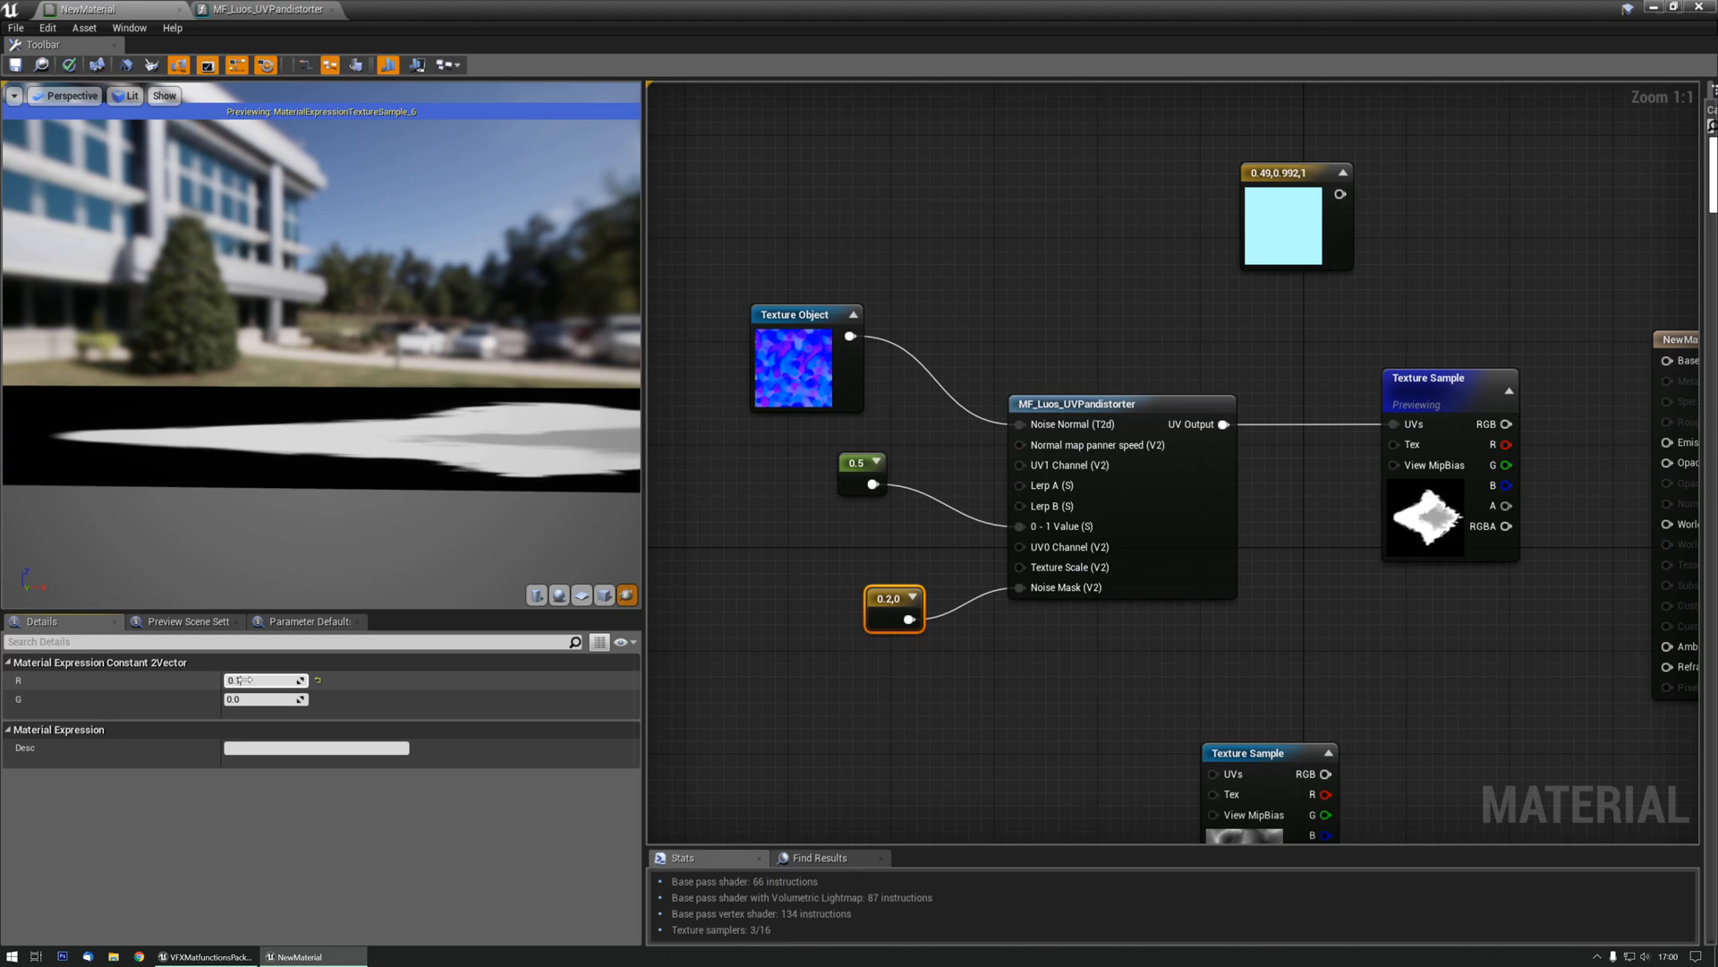
key(Tab)
text(0.3)
key(Return)
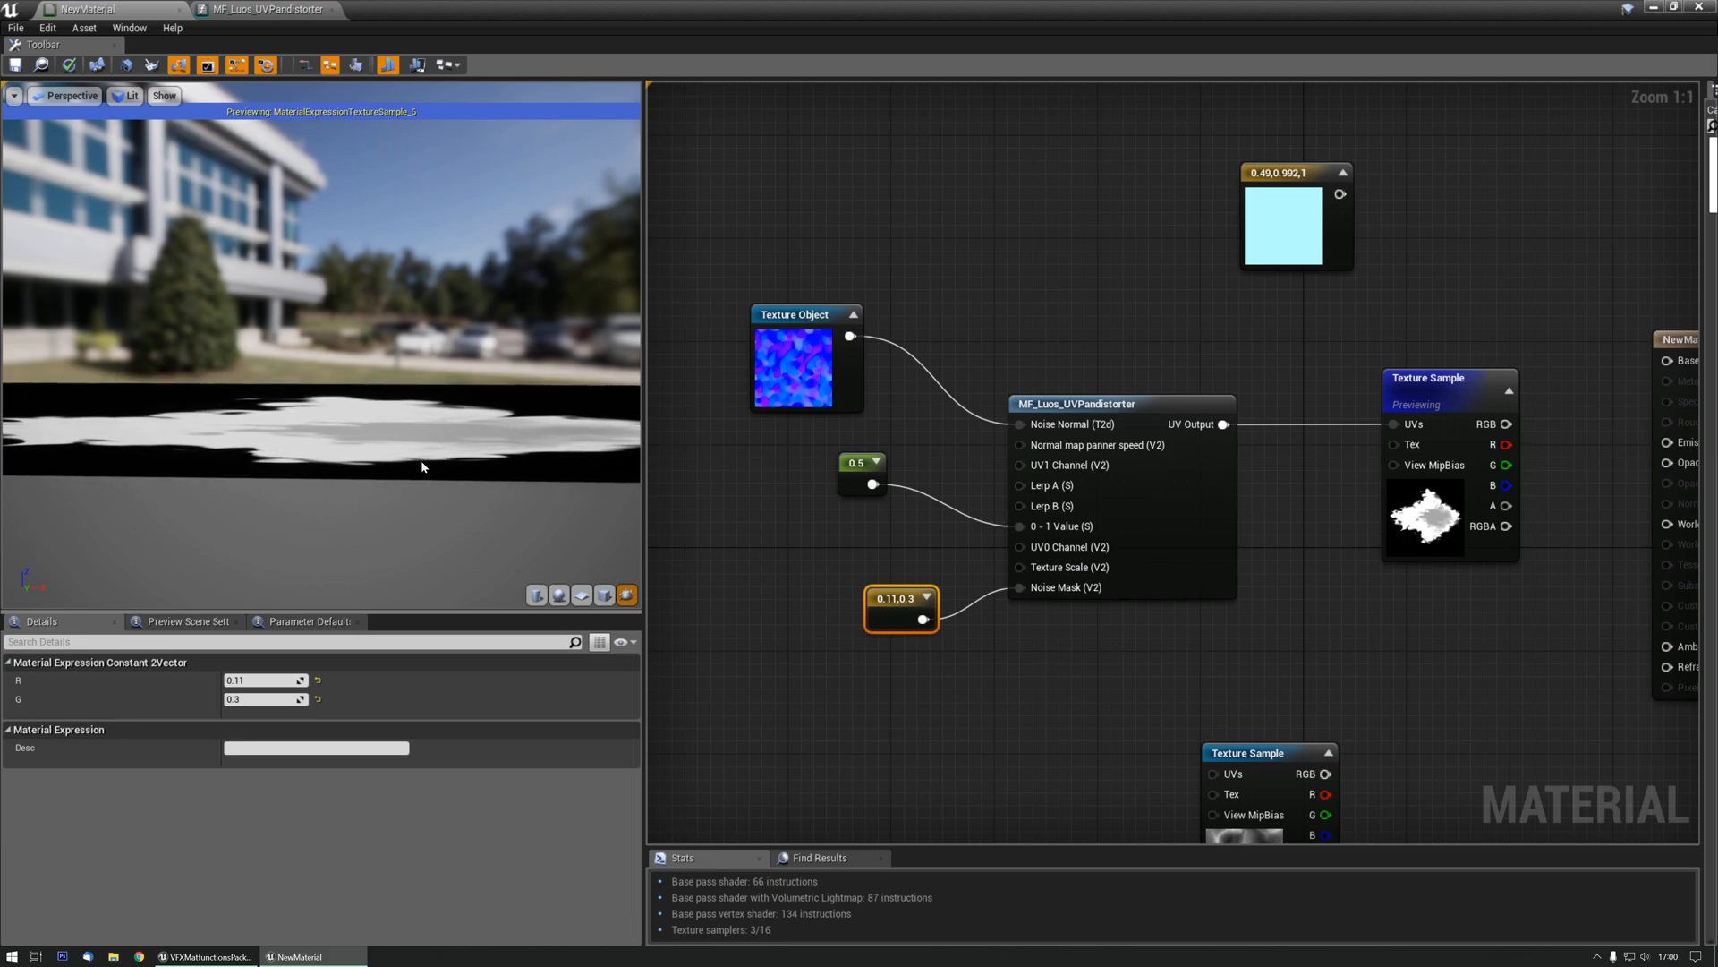
- Reduce the Noise Mask constant's R value to 0.01
click(277, 681)
text(0.01)
key(Return)
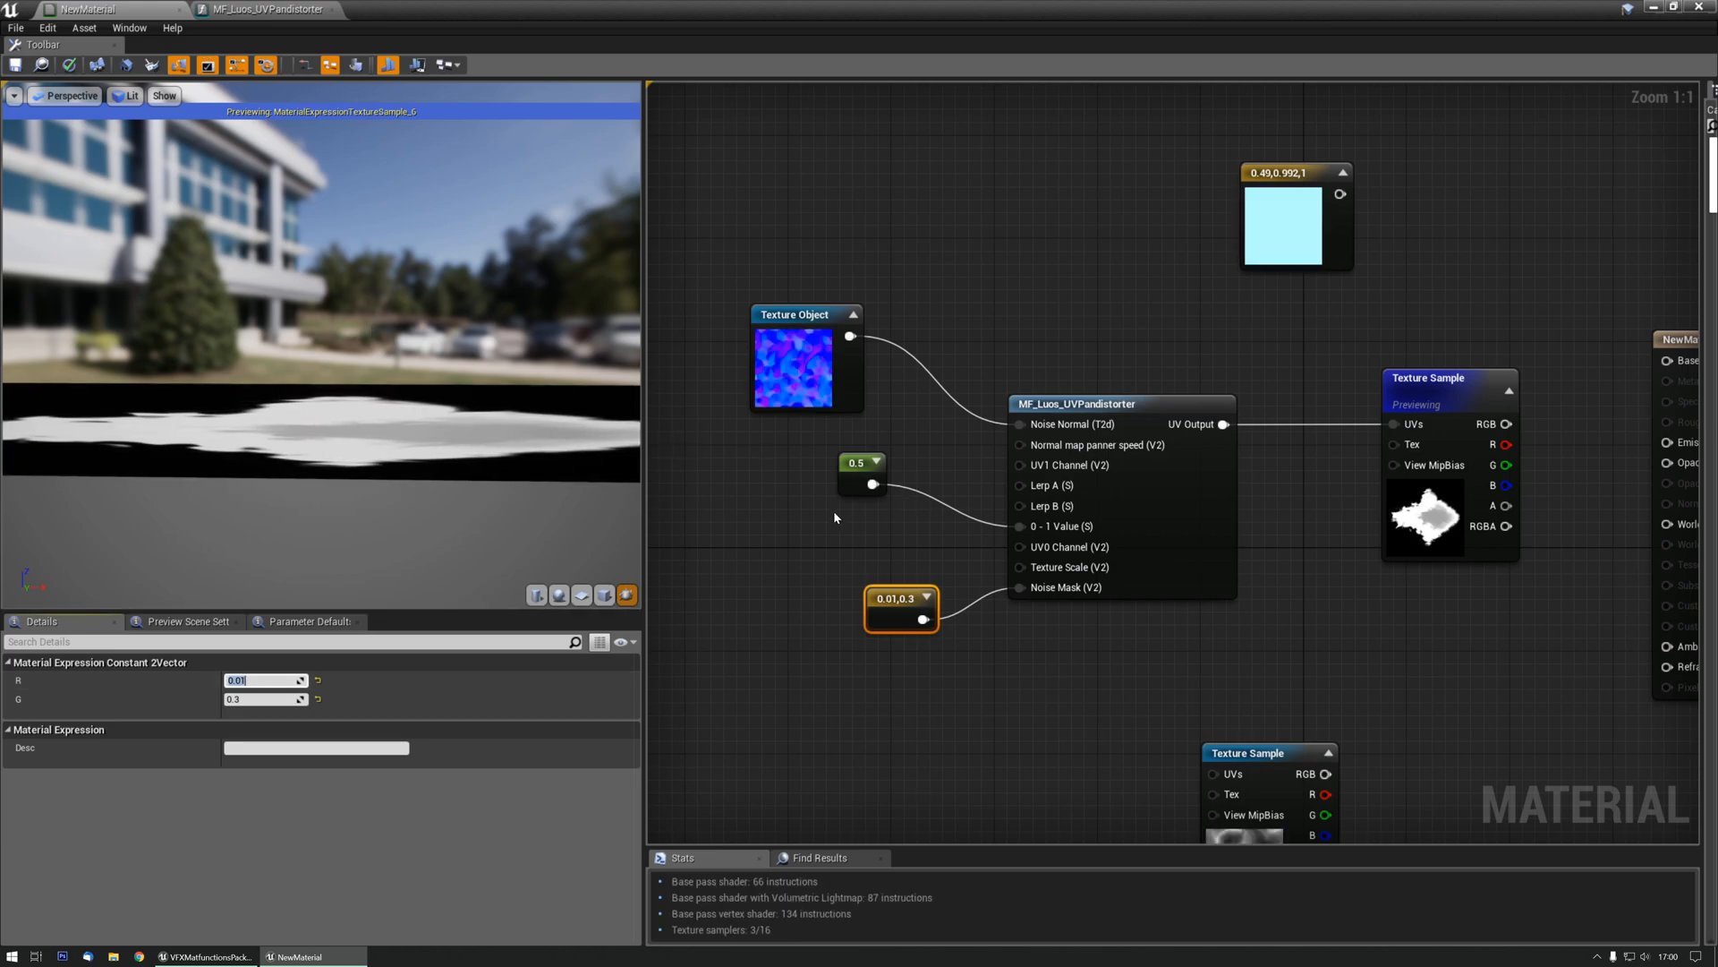
- Disconnect the 0.5 constant from the 0 - 1 Value input and delete it
right_drag(828, 528, 832, 516)
drag(842, 464, 817, 497)
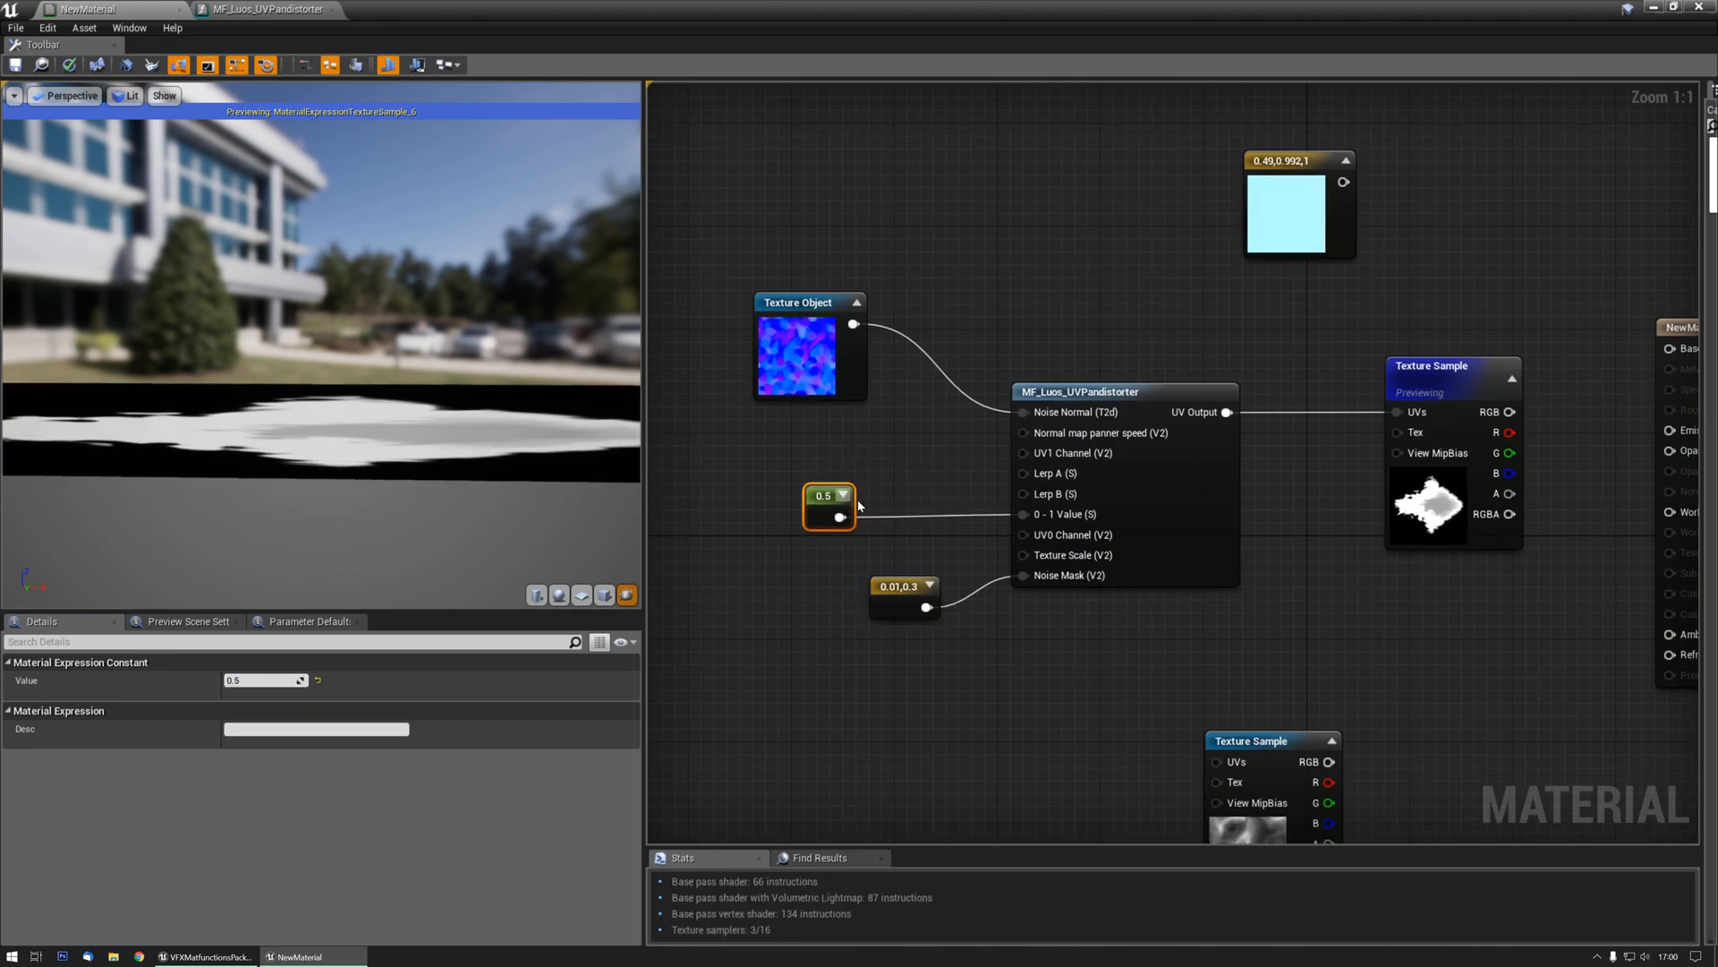
right_click(1017, 517)
click(1092, 530)
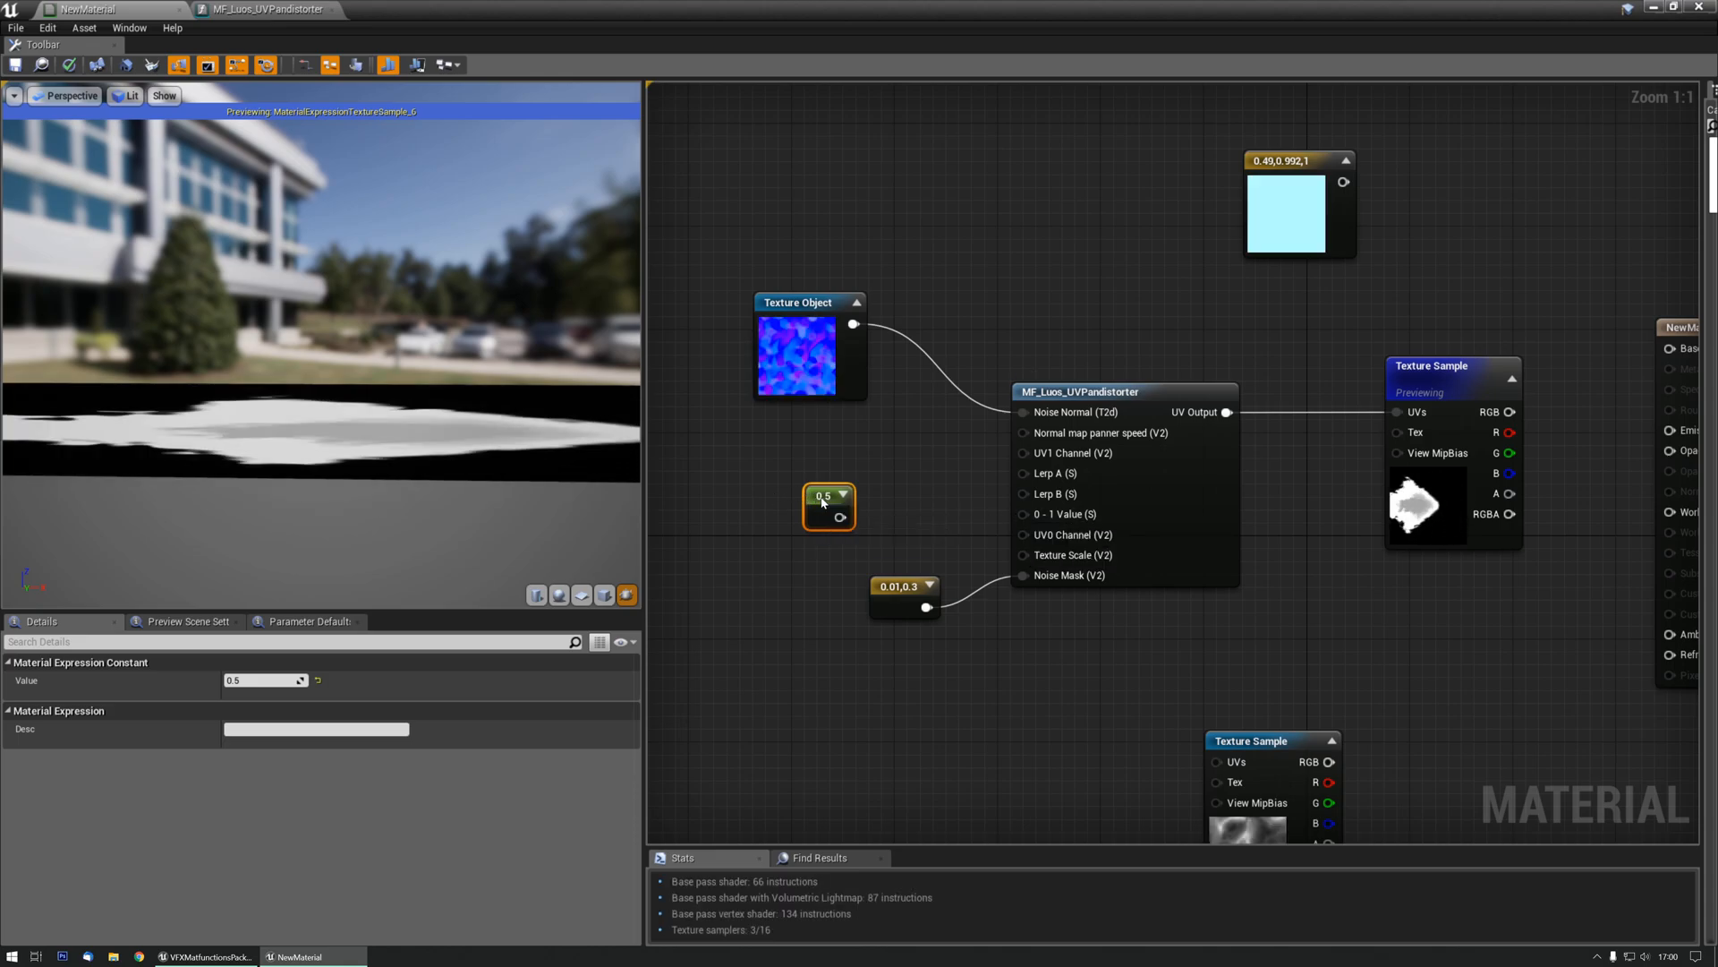
drag(817, 490, 779, 538)
key(Delete)
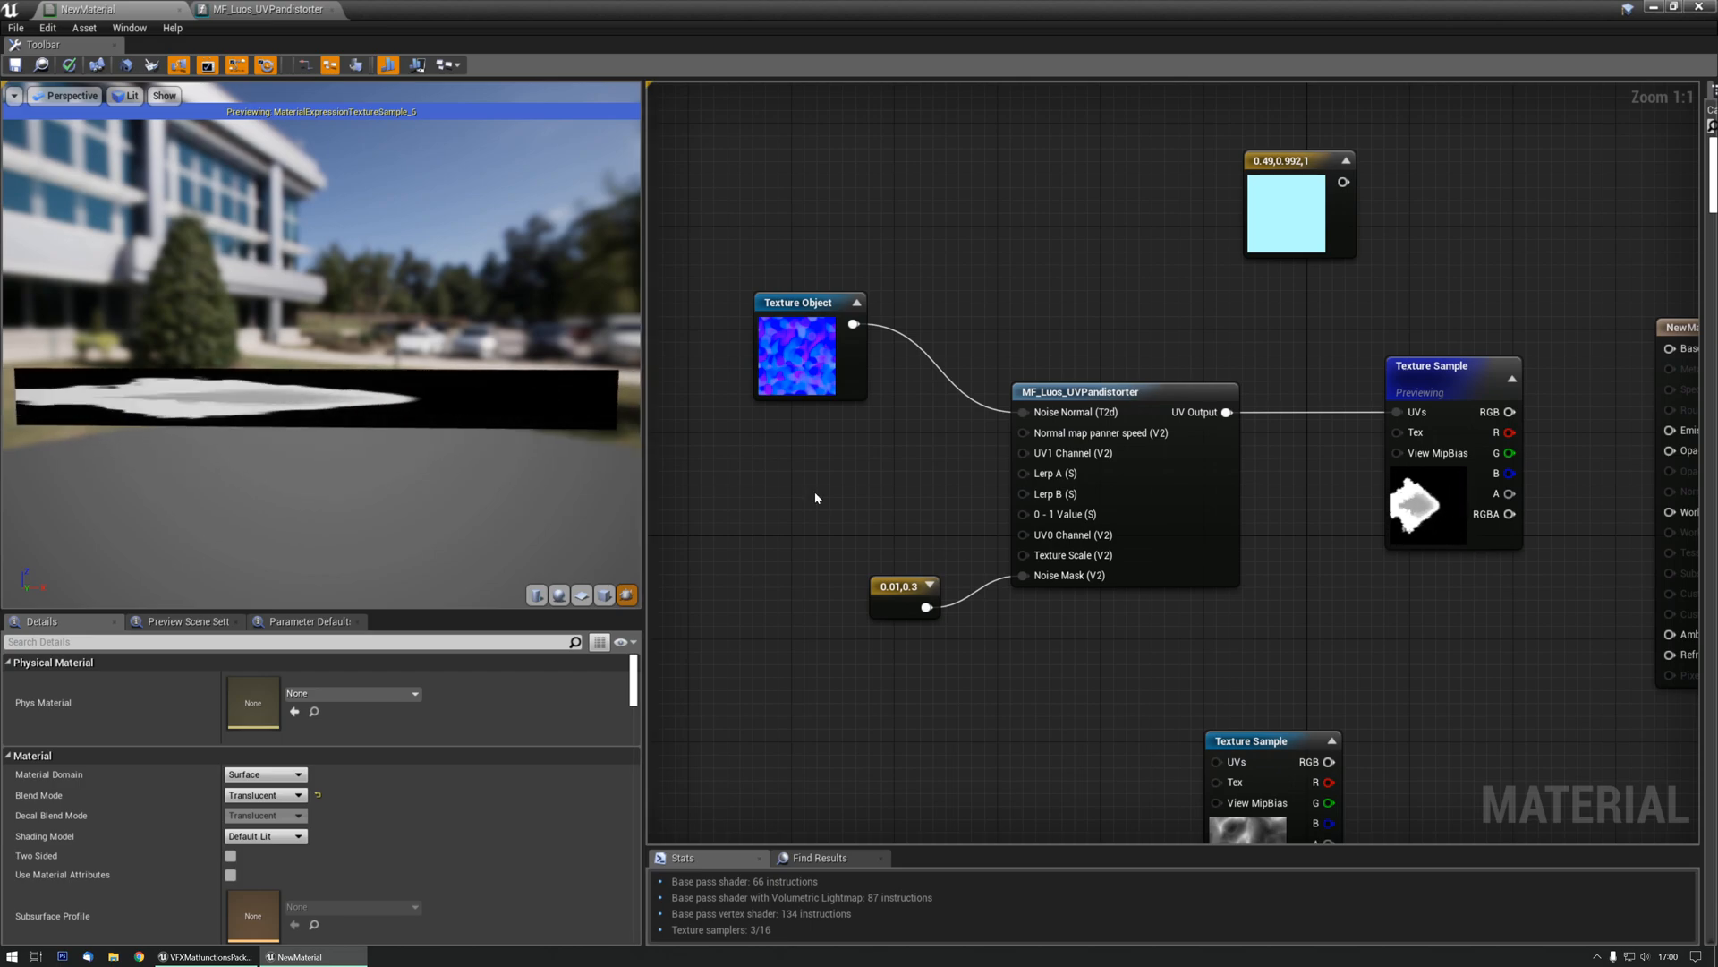
- Add a two-component vector constant, connect it to the Texture Scale input, and set it to 1, 1
click(868, 503)
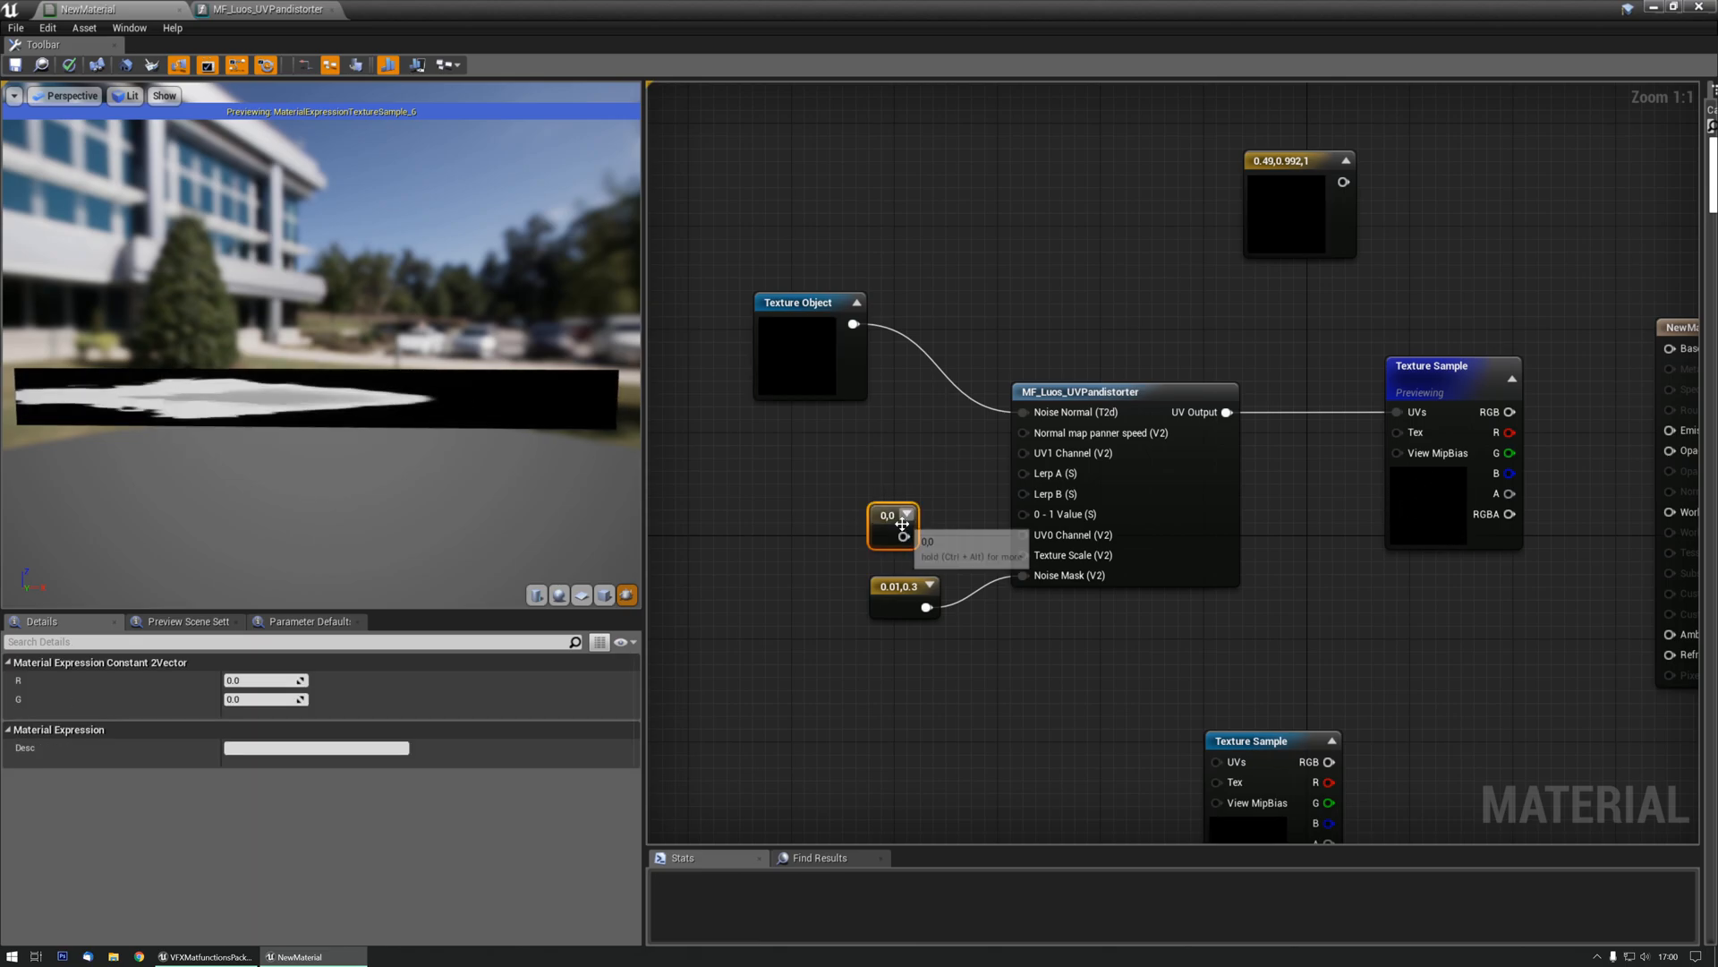
drag(1022, 552, 1023, 555)
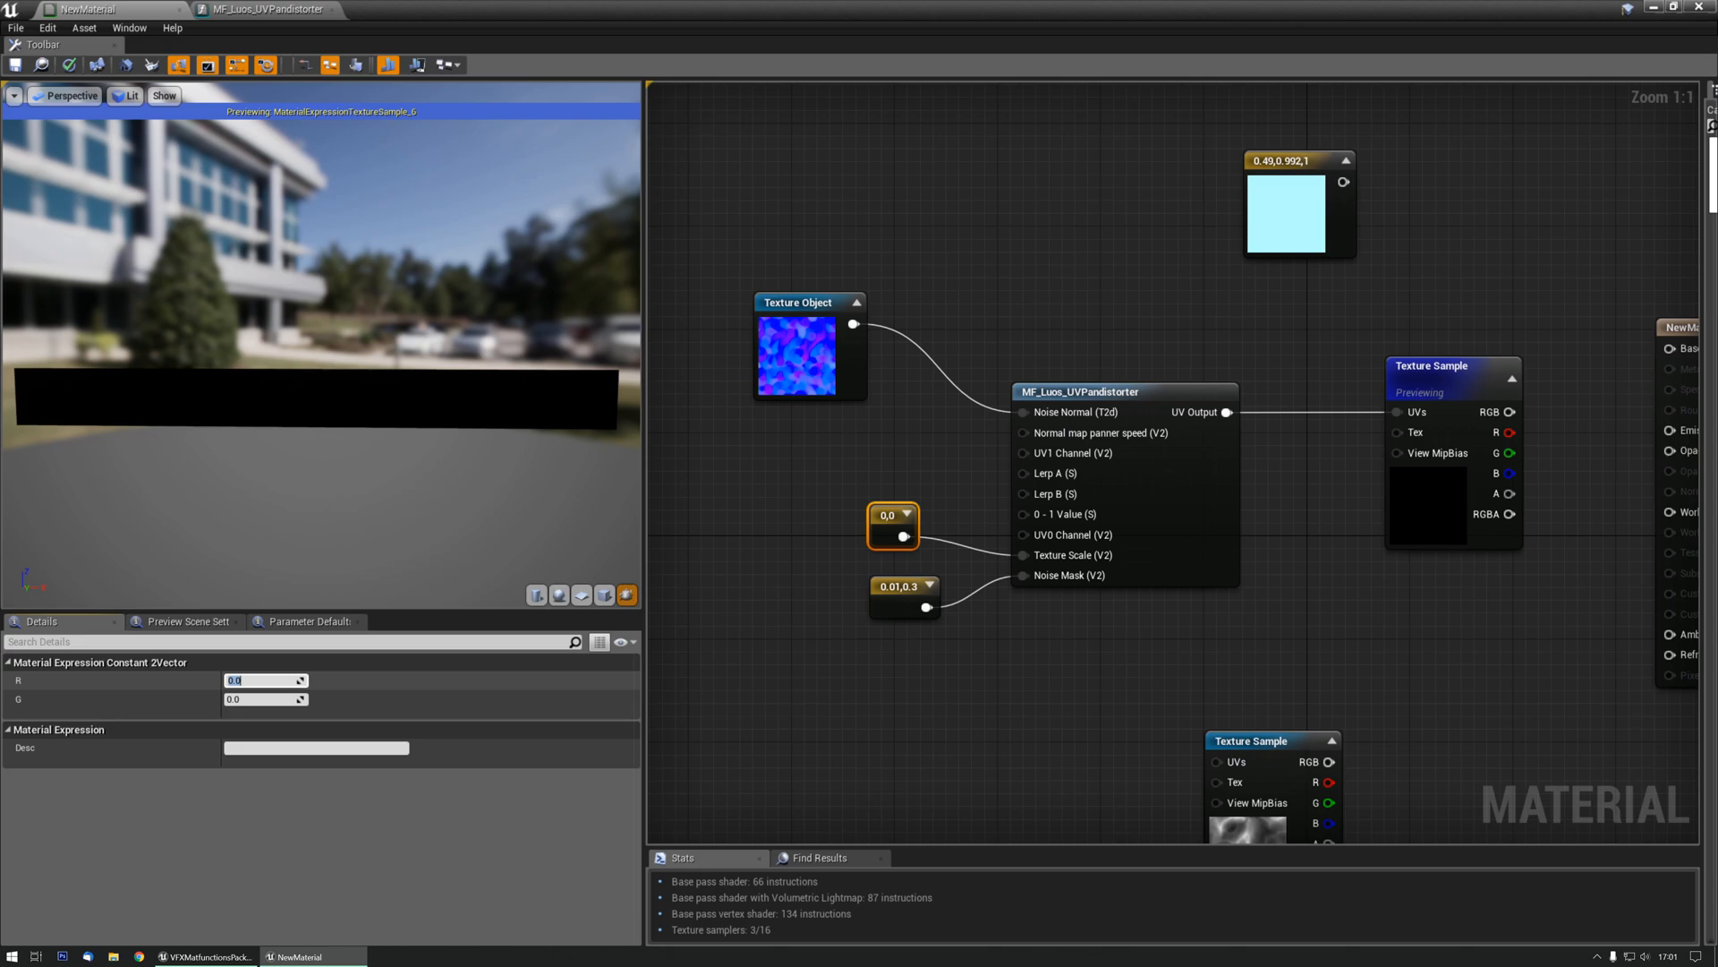
text(1)
key(Tab)
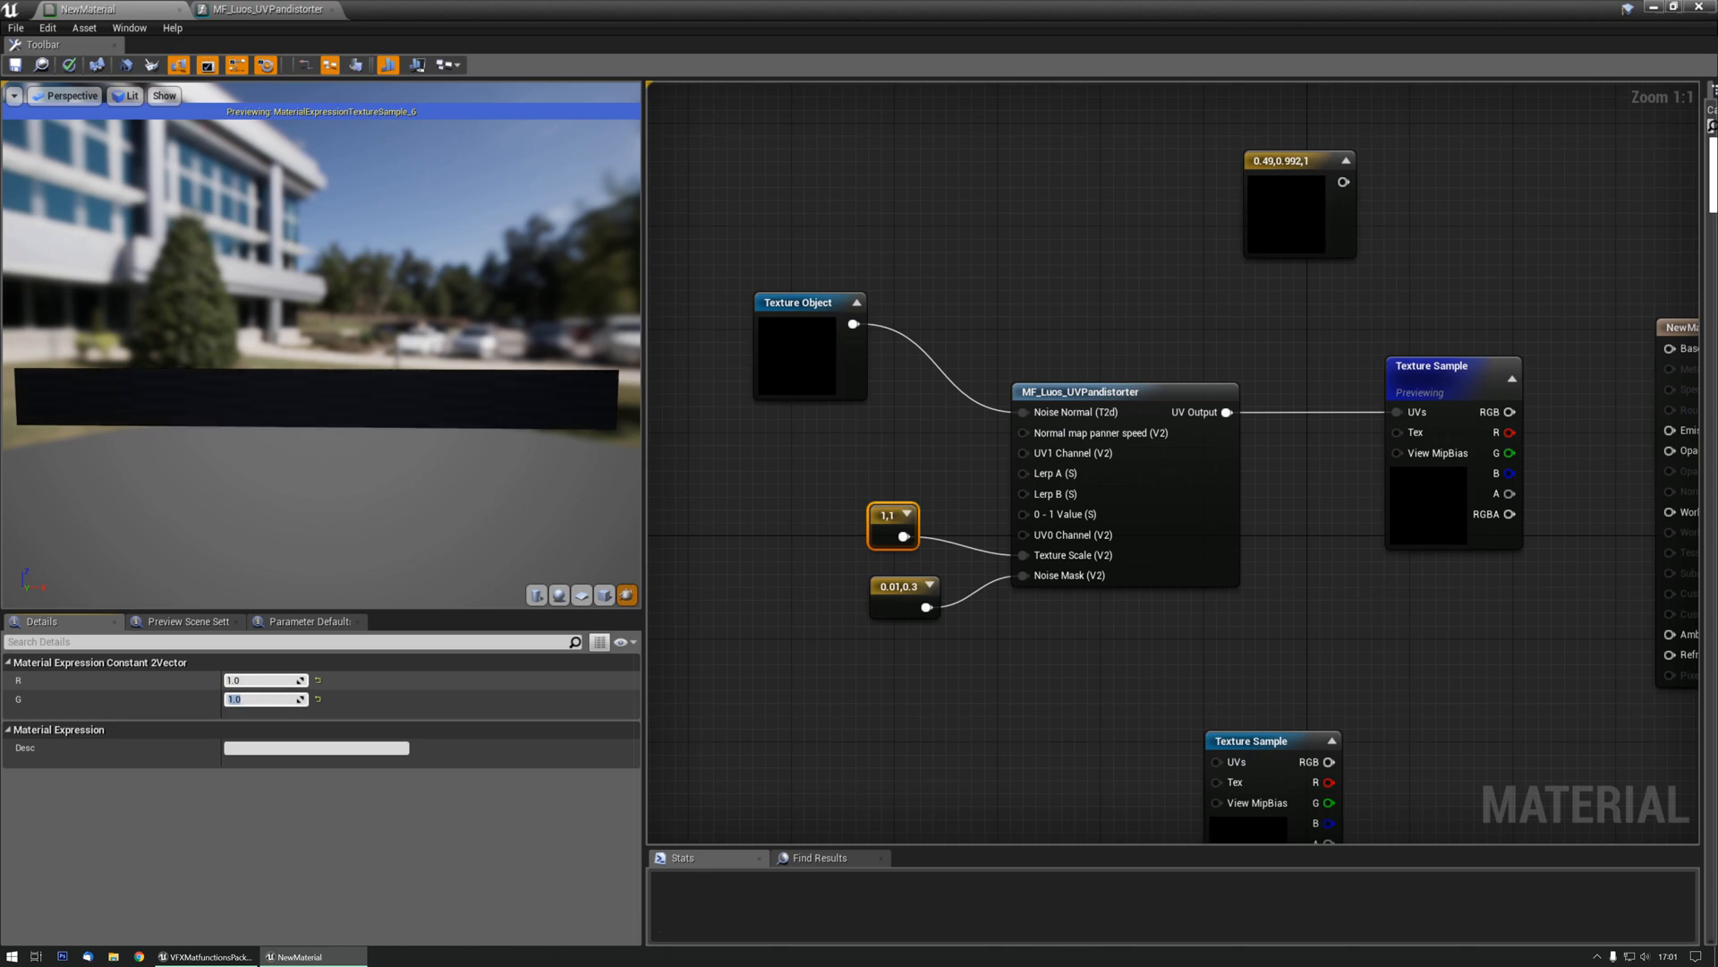
- Try R values of 0.5 and 0.33 on the Texture Scale constant
click(258, 680)
text(0.5)
key(Return)
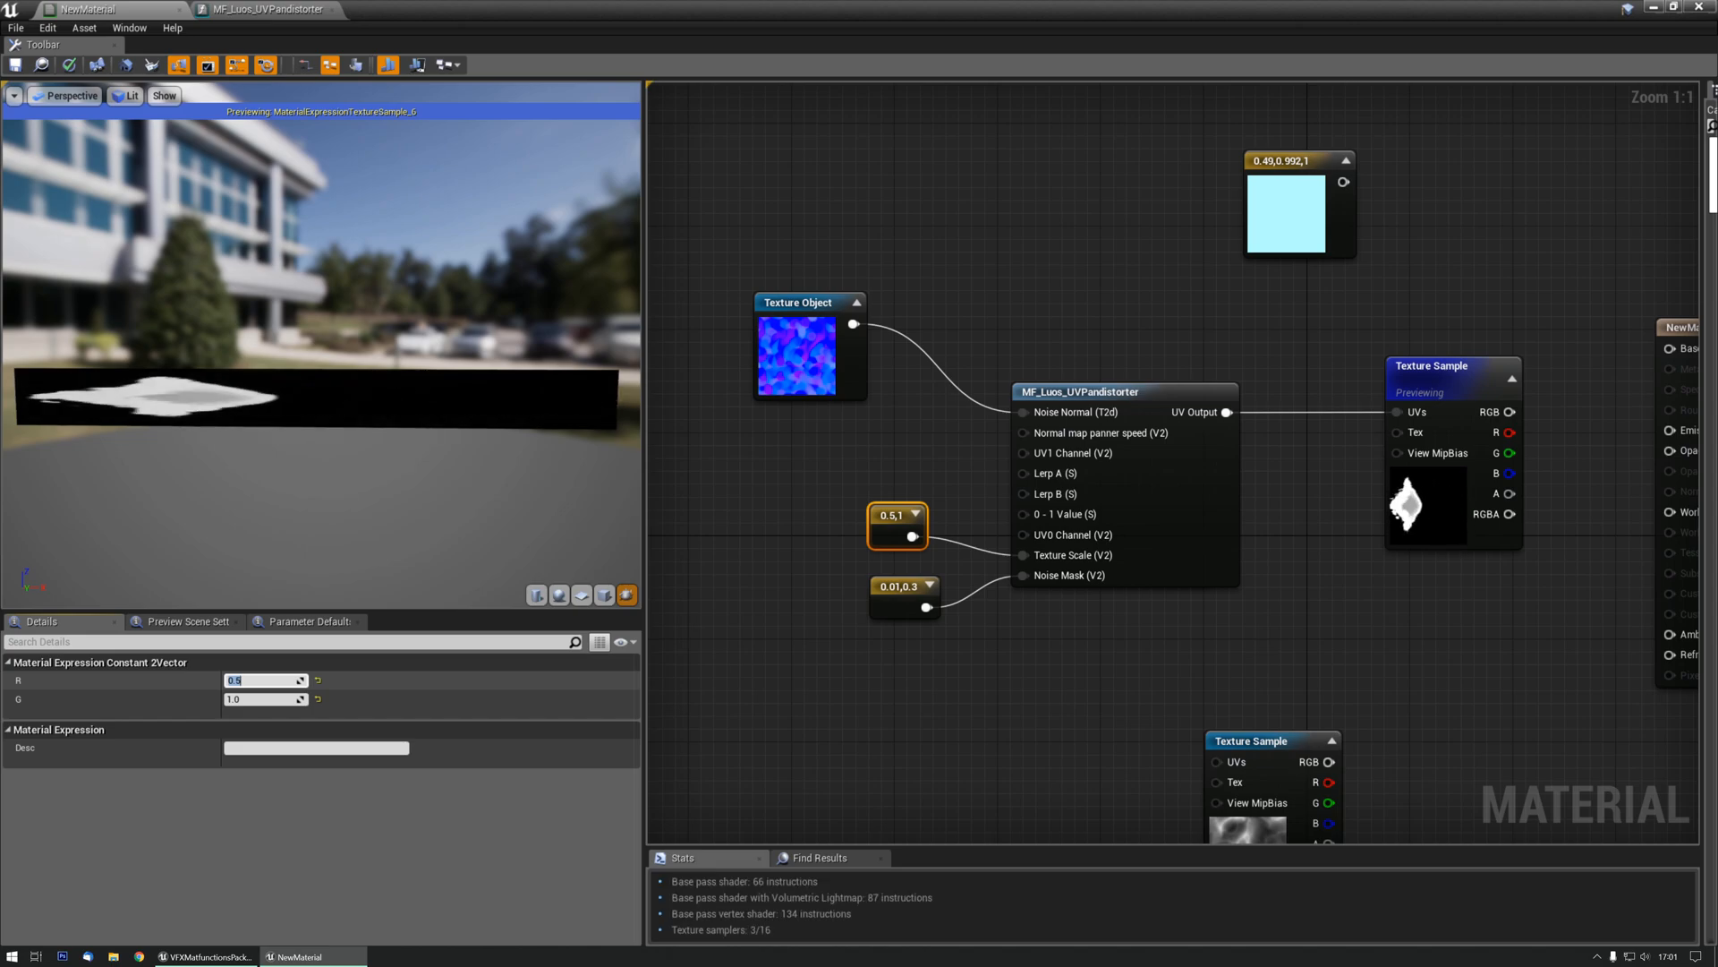
text(0.33)
key(Return)
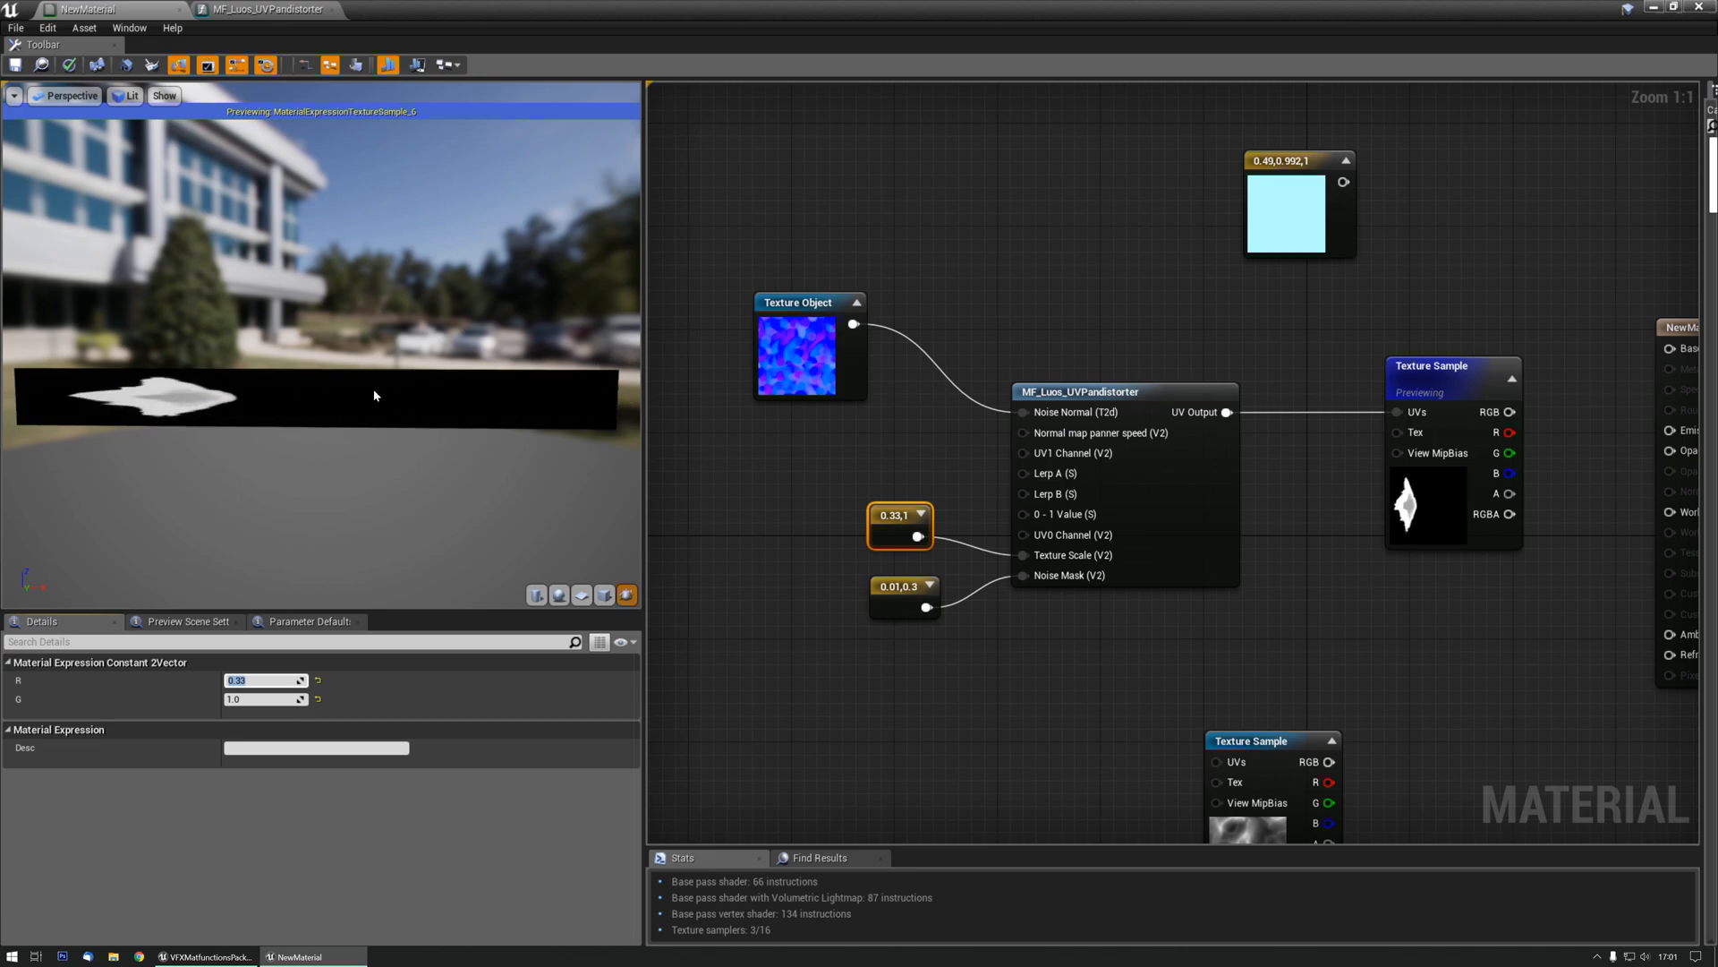
- Set the Texture Scale constant's R value to 0.5
click(263, 681)
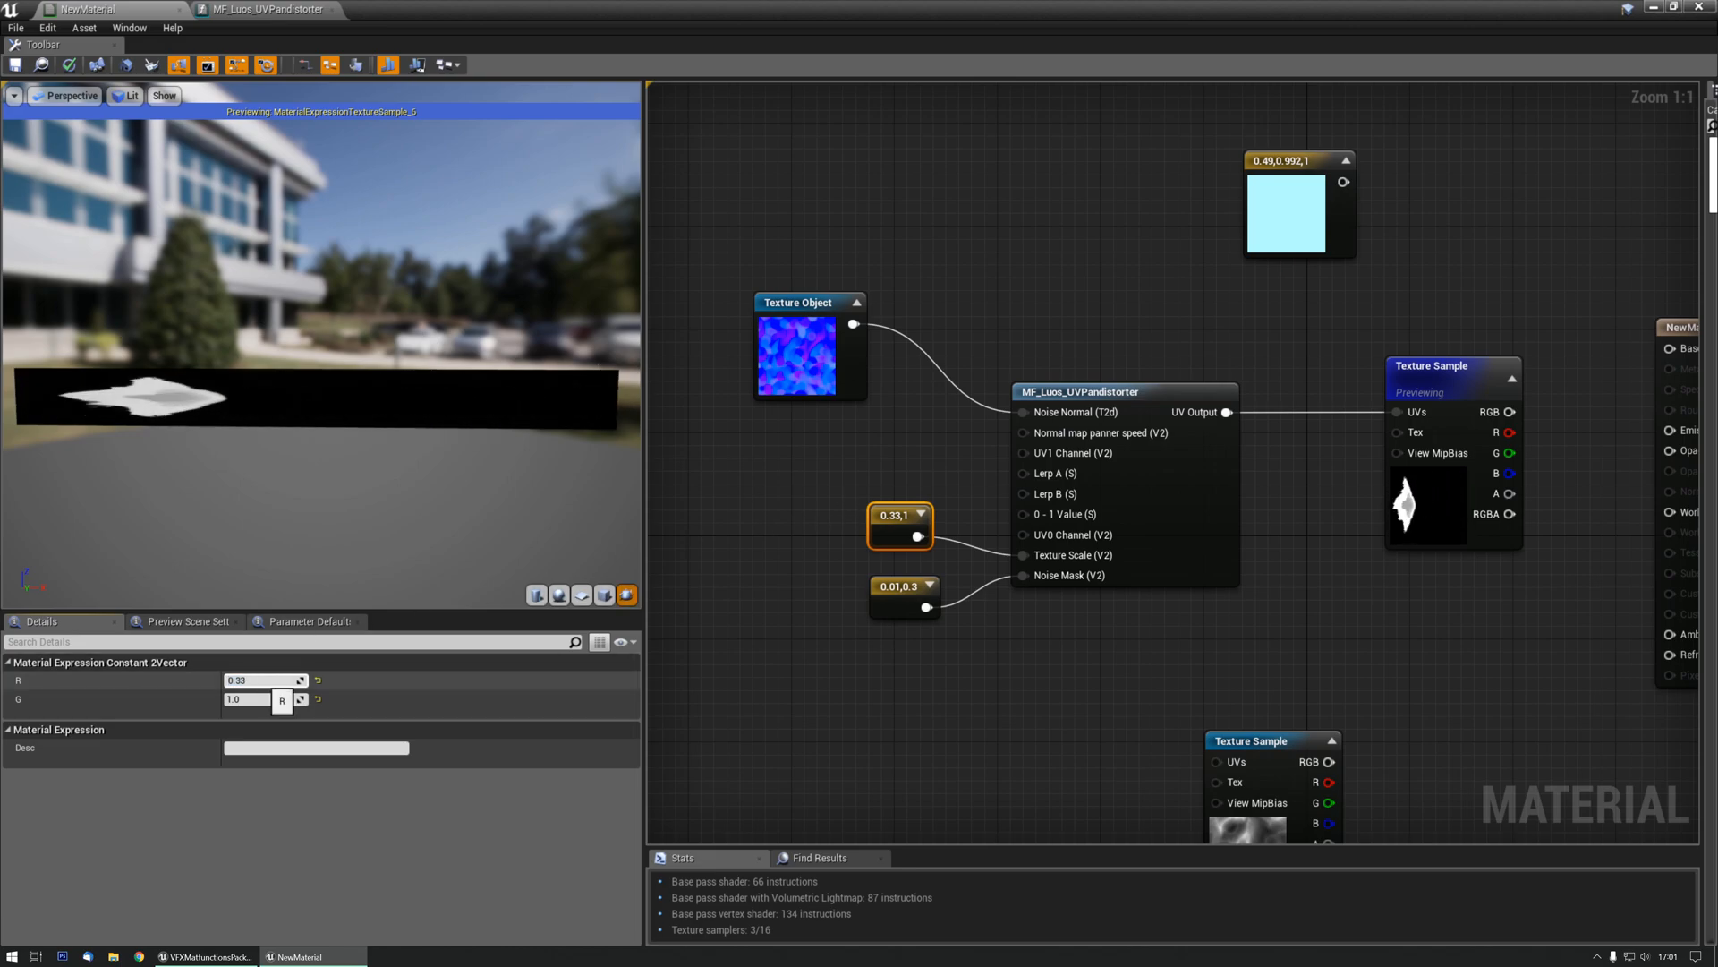
key(BackSpace)
key(BackSpace)
text(5)
key(Return)
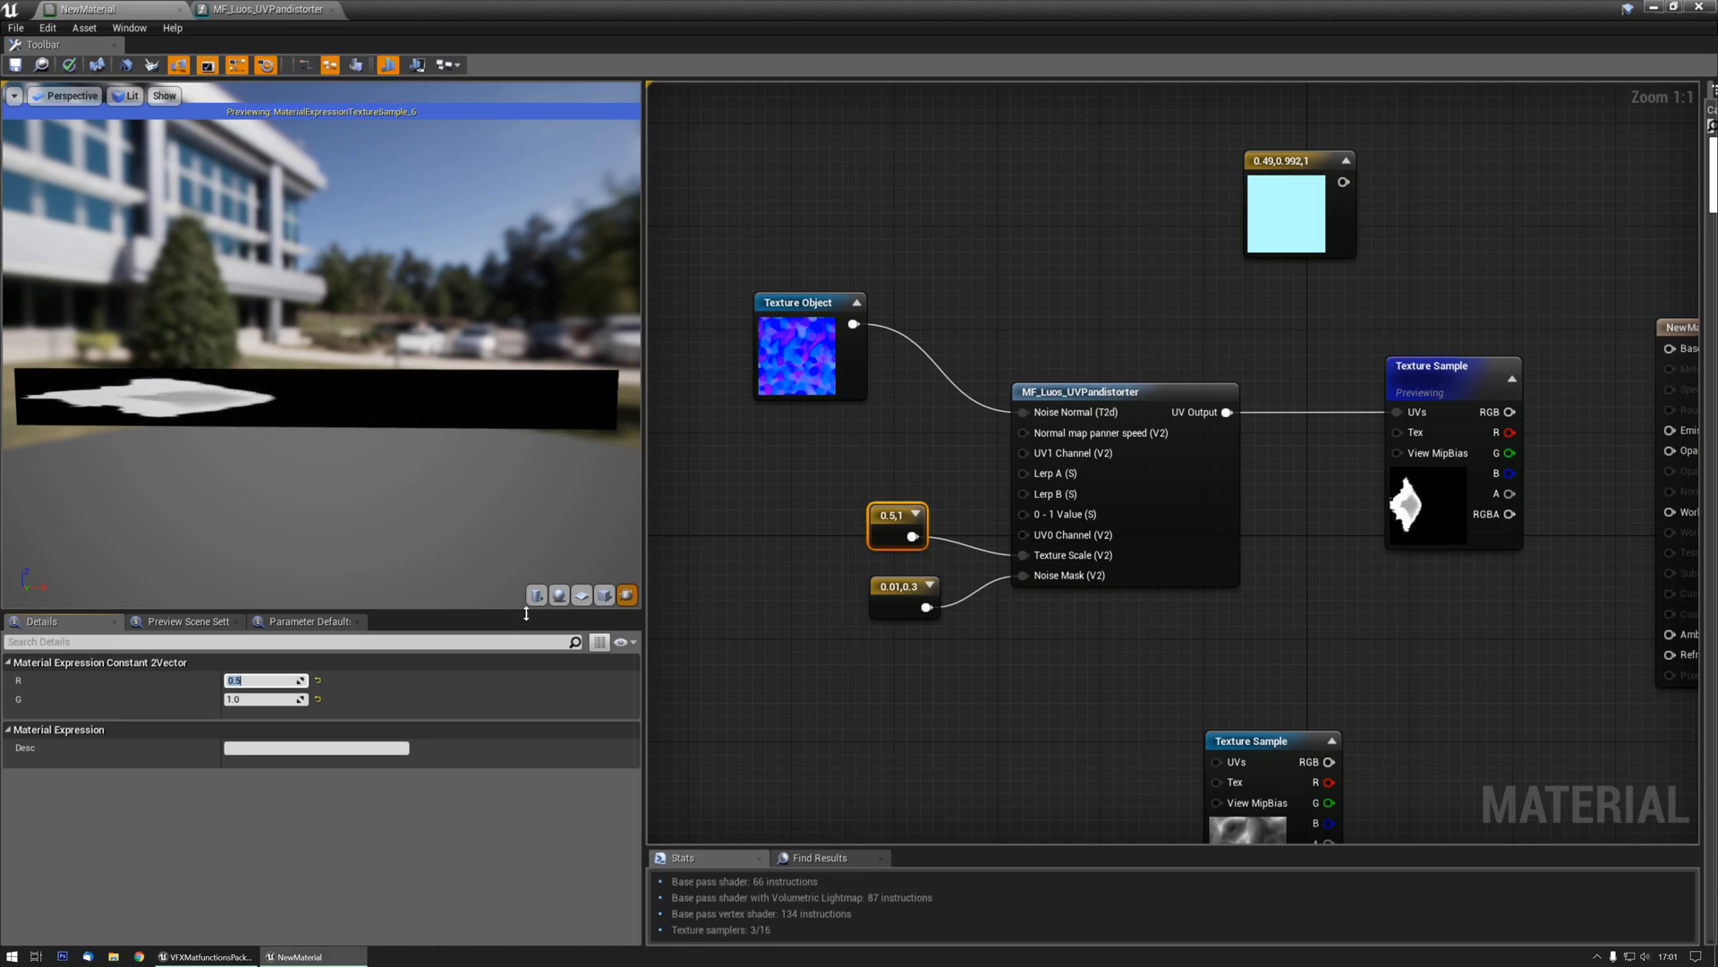
- Move the two vector constants down, and connect a new constant to Lerp A, trying 1 before setting it to 0.75
drag(849, 498, 923, 610)
drag(893, 516, 893, 574)
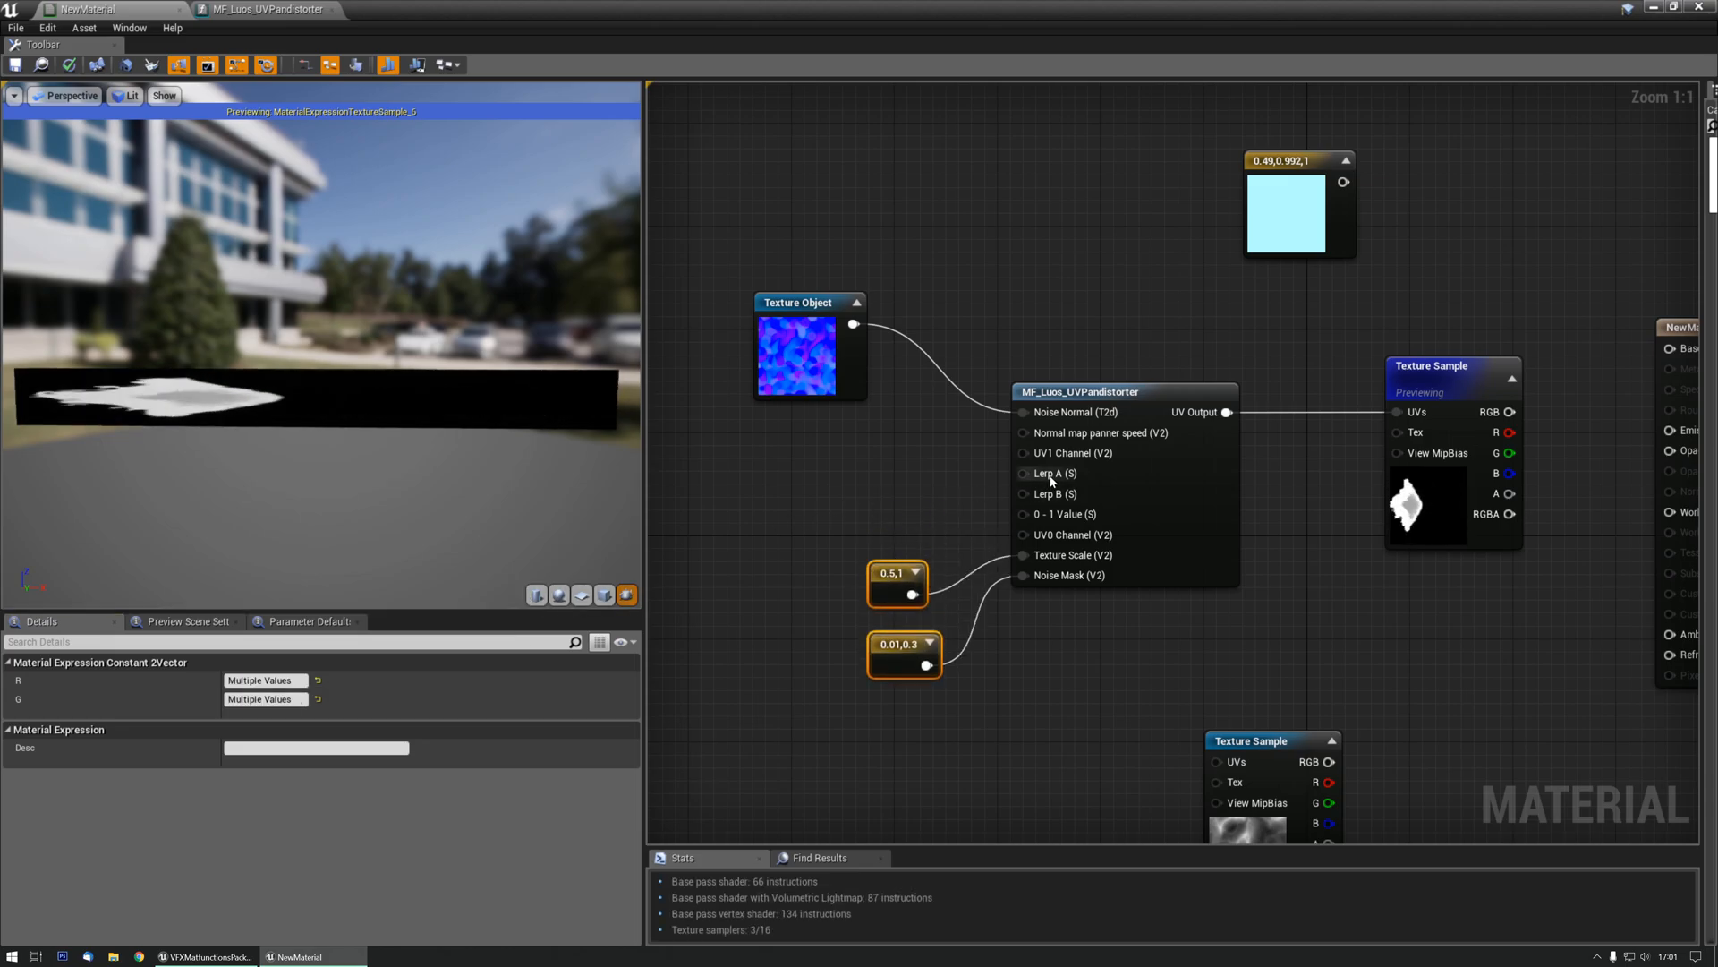
click(884, 453)
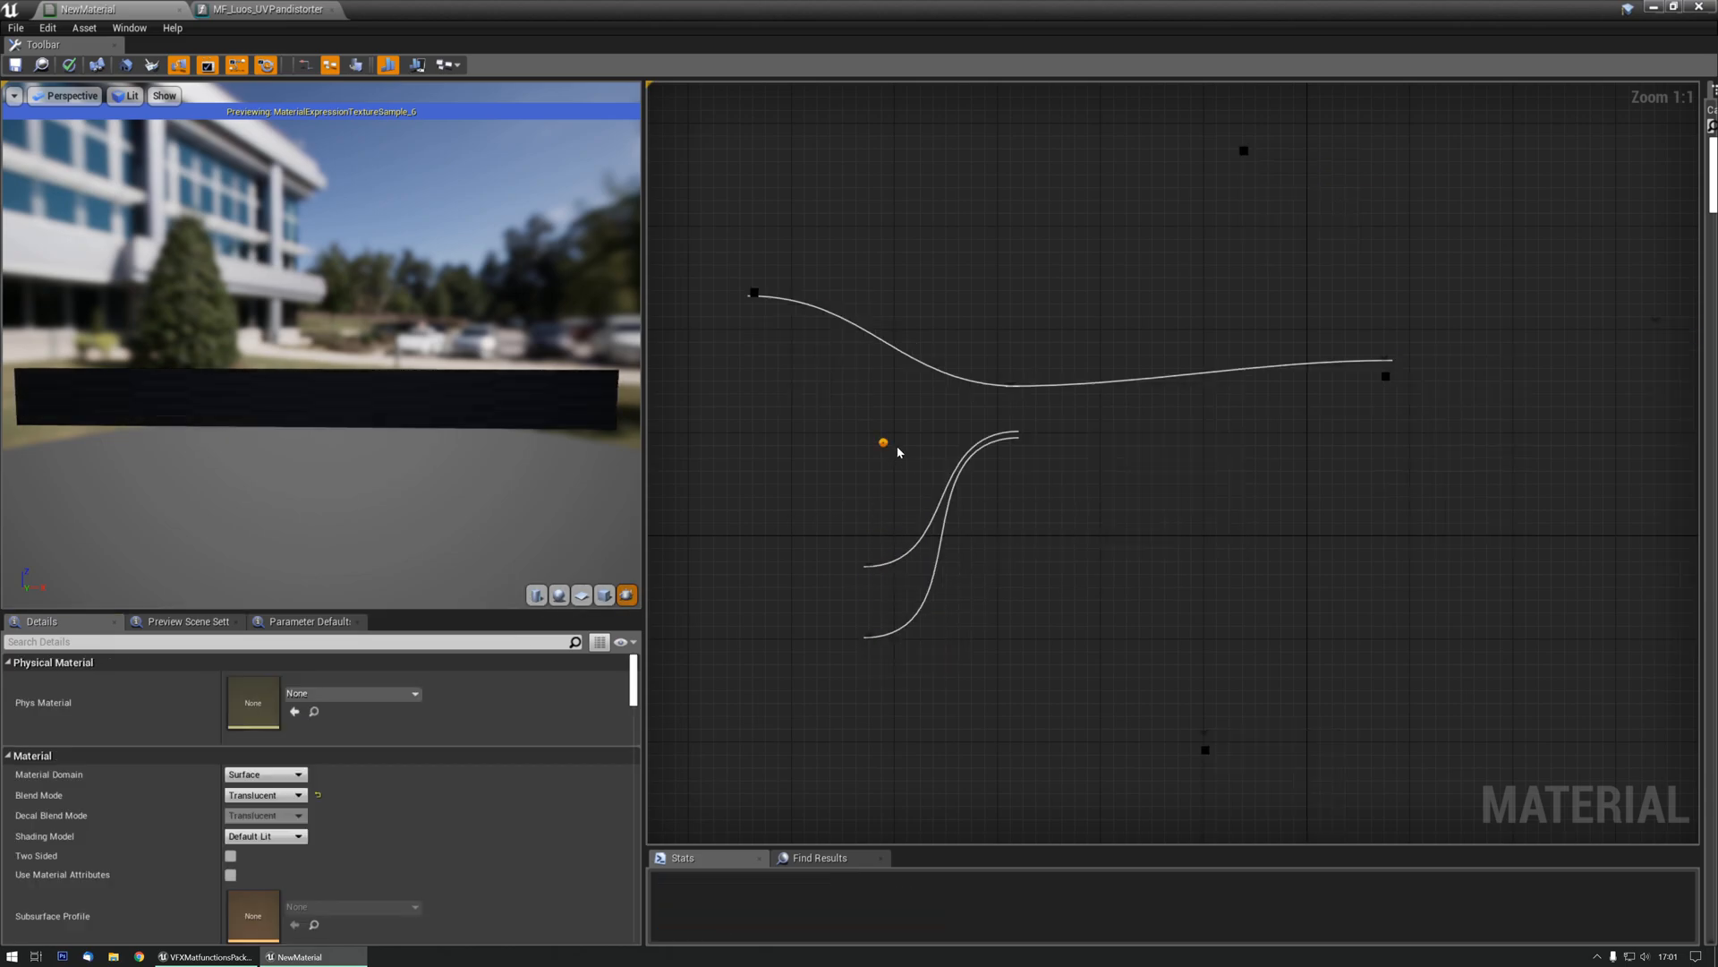
click(893, 443)
drag(910, 474, 1022, 472)
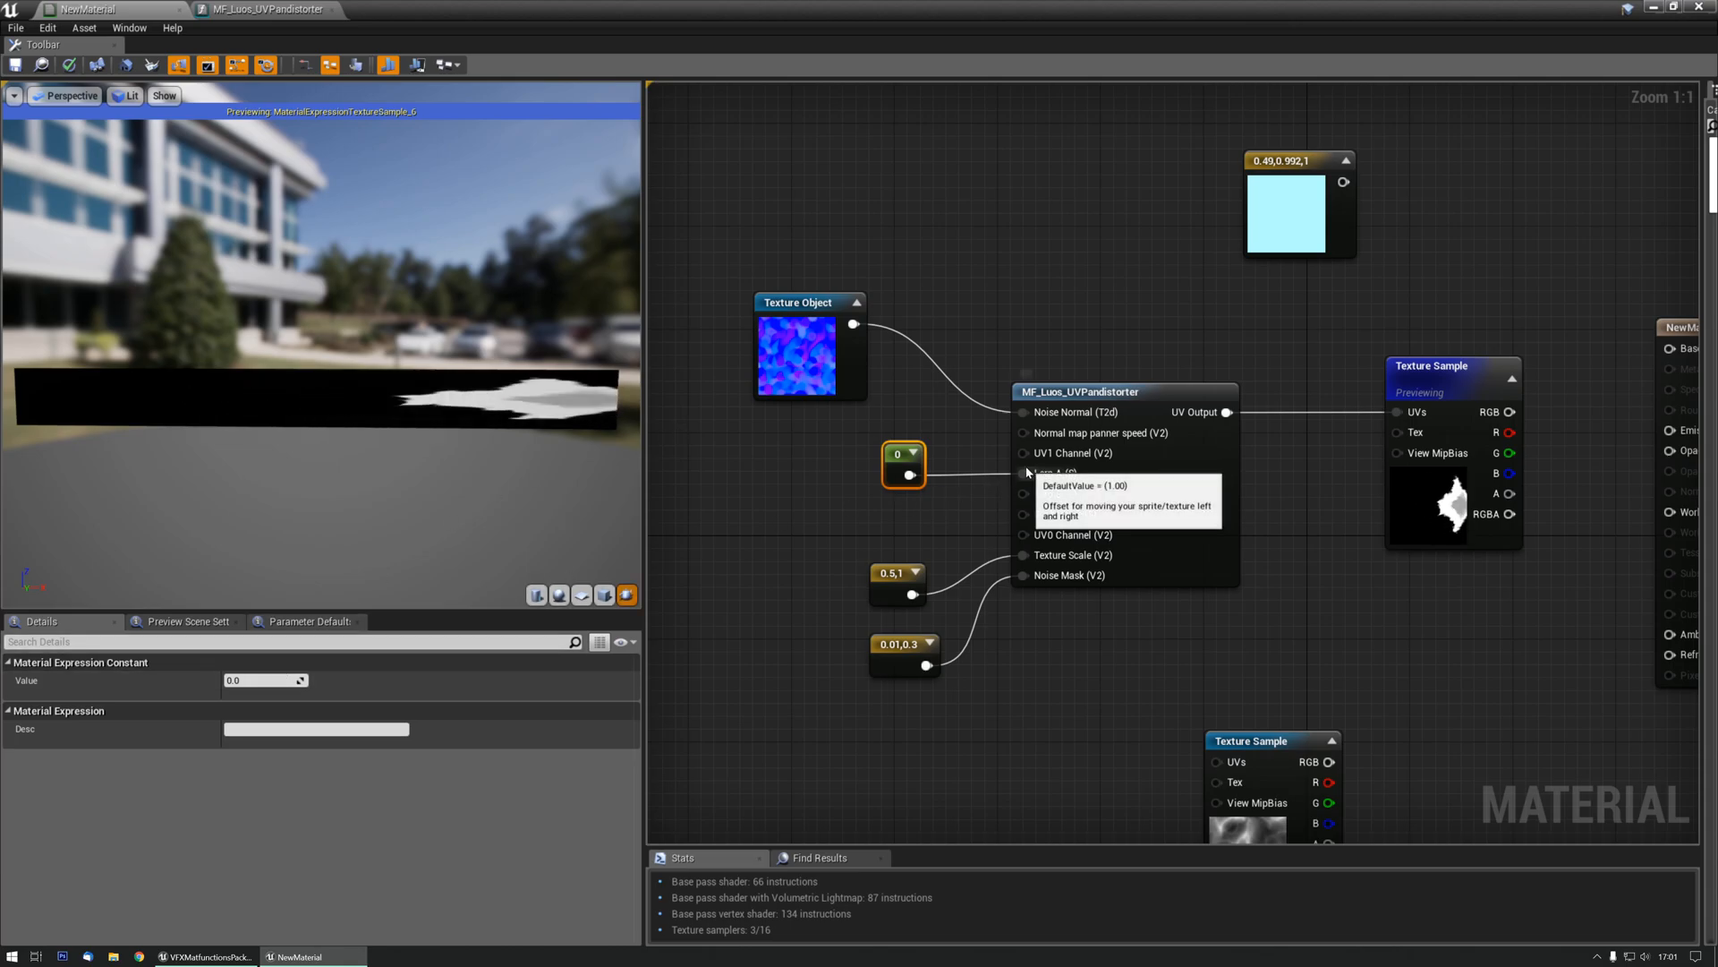
key(Return)
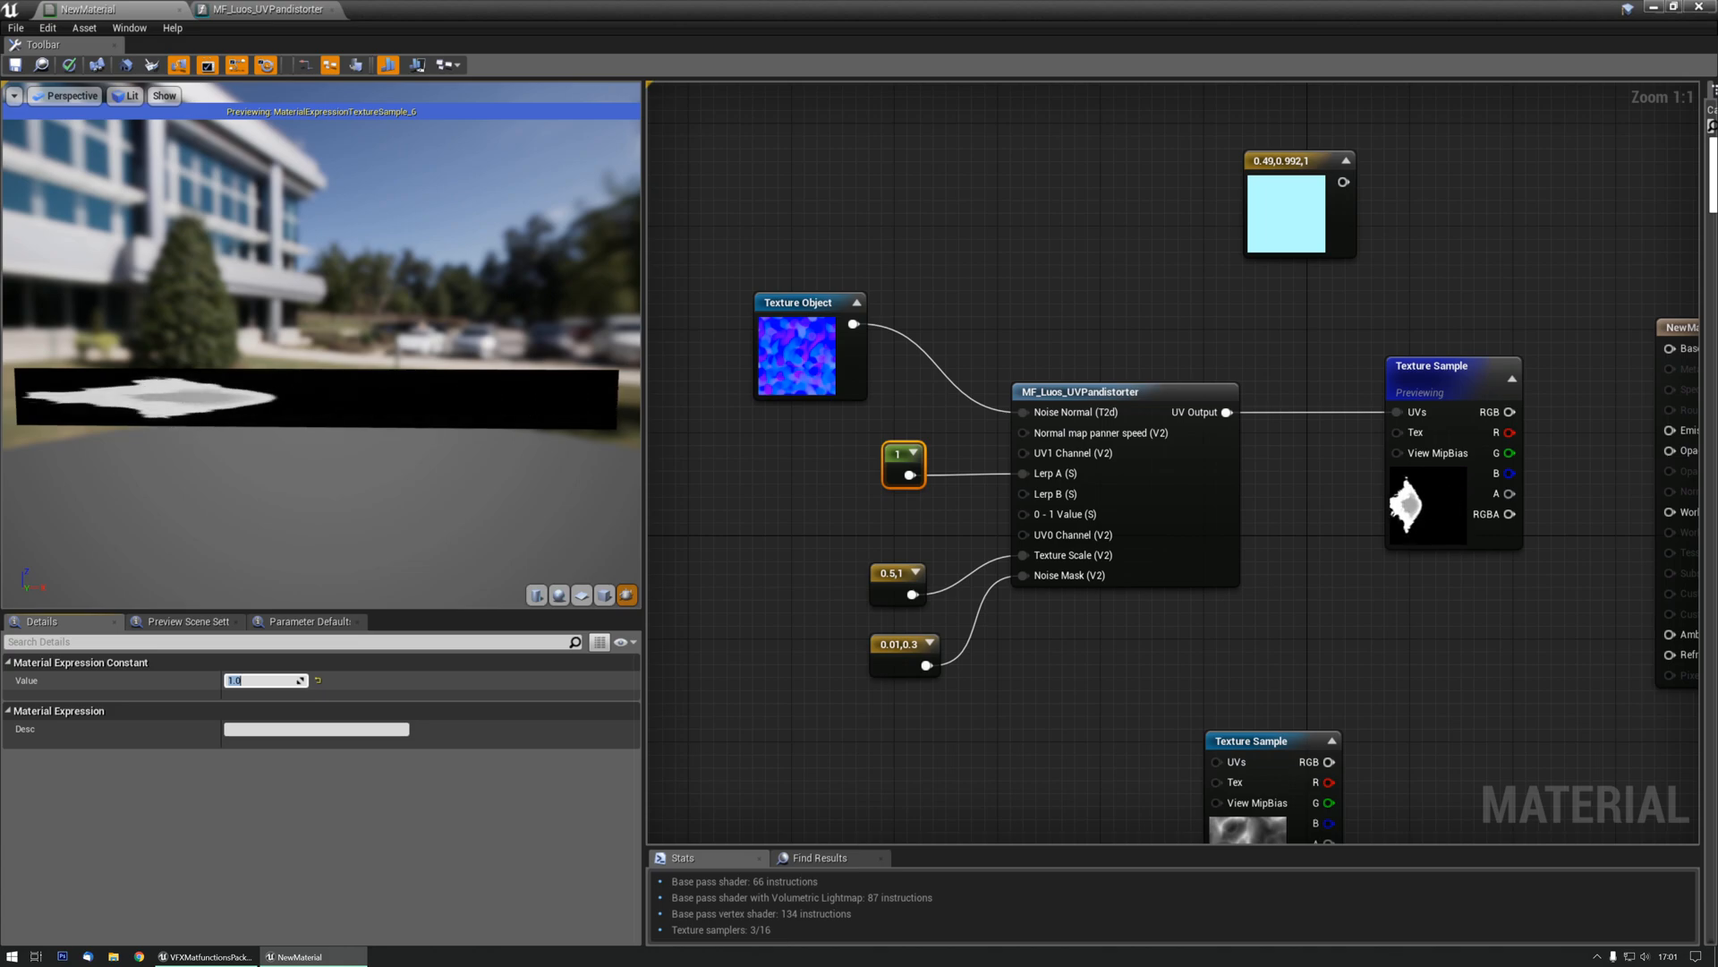
text(0.75)
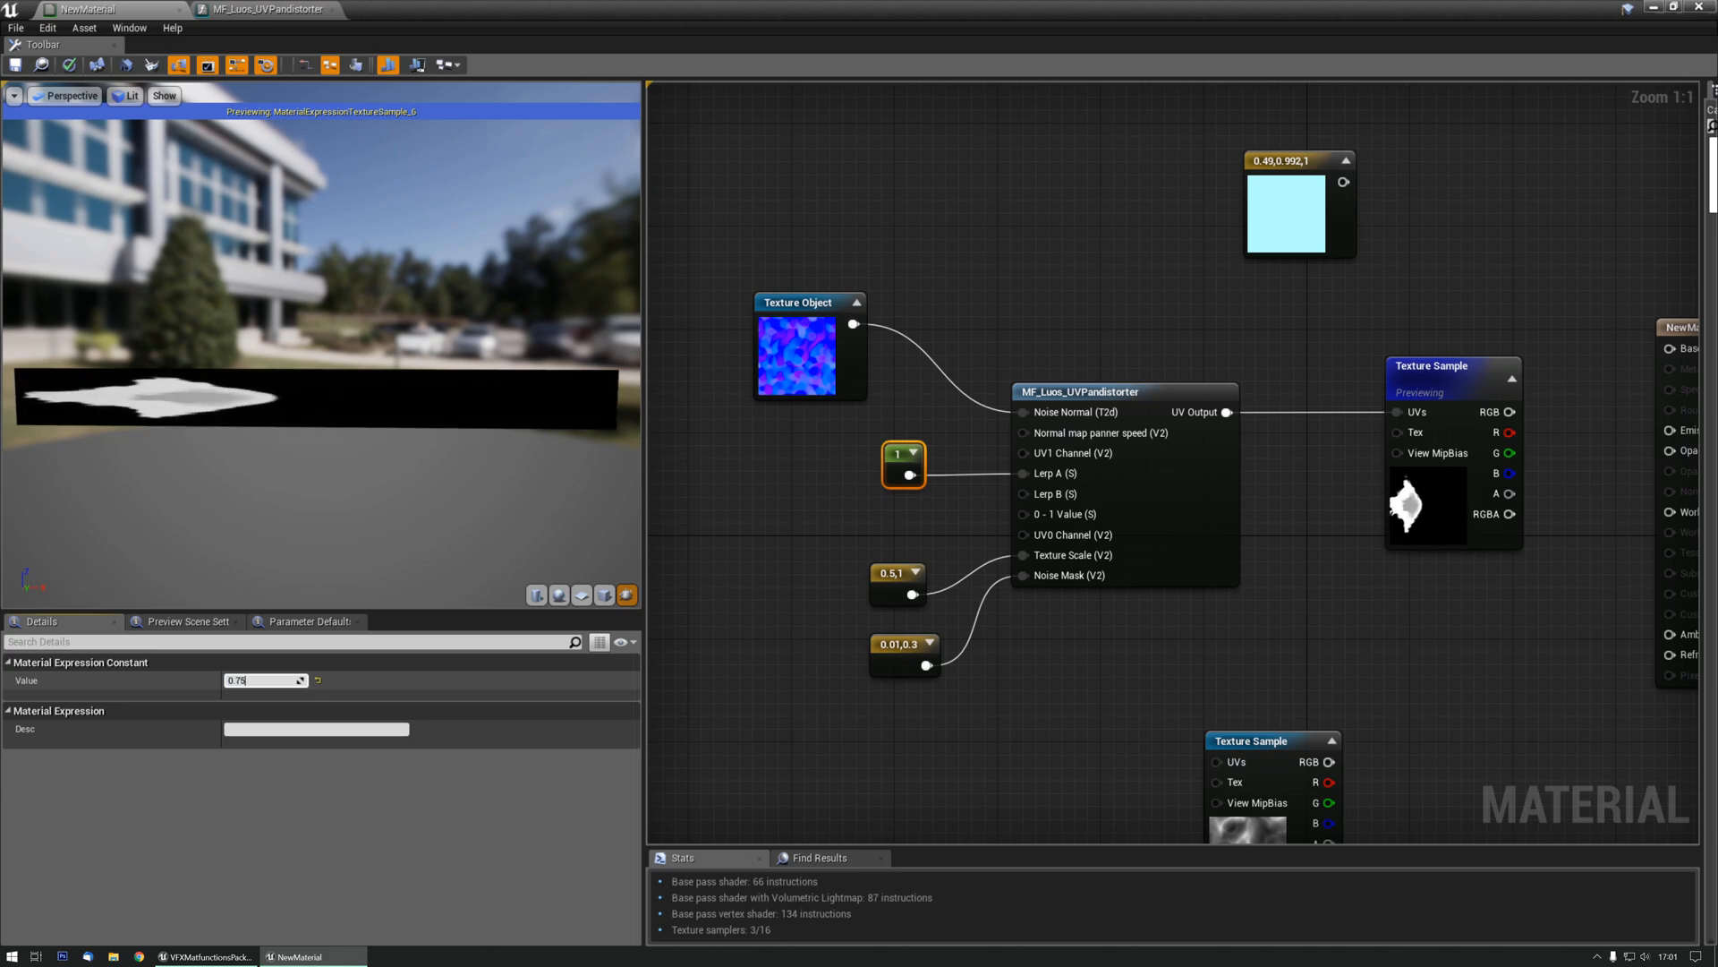
key(Return)
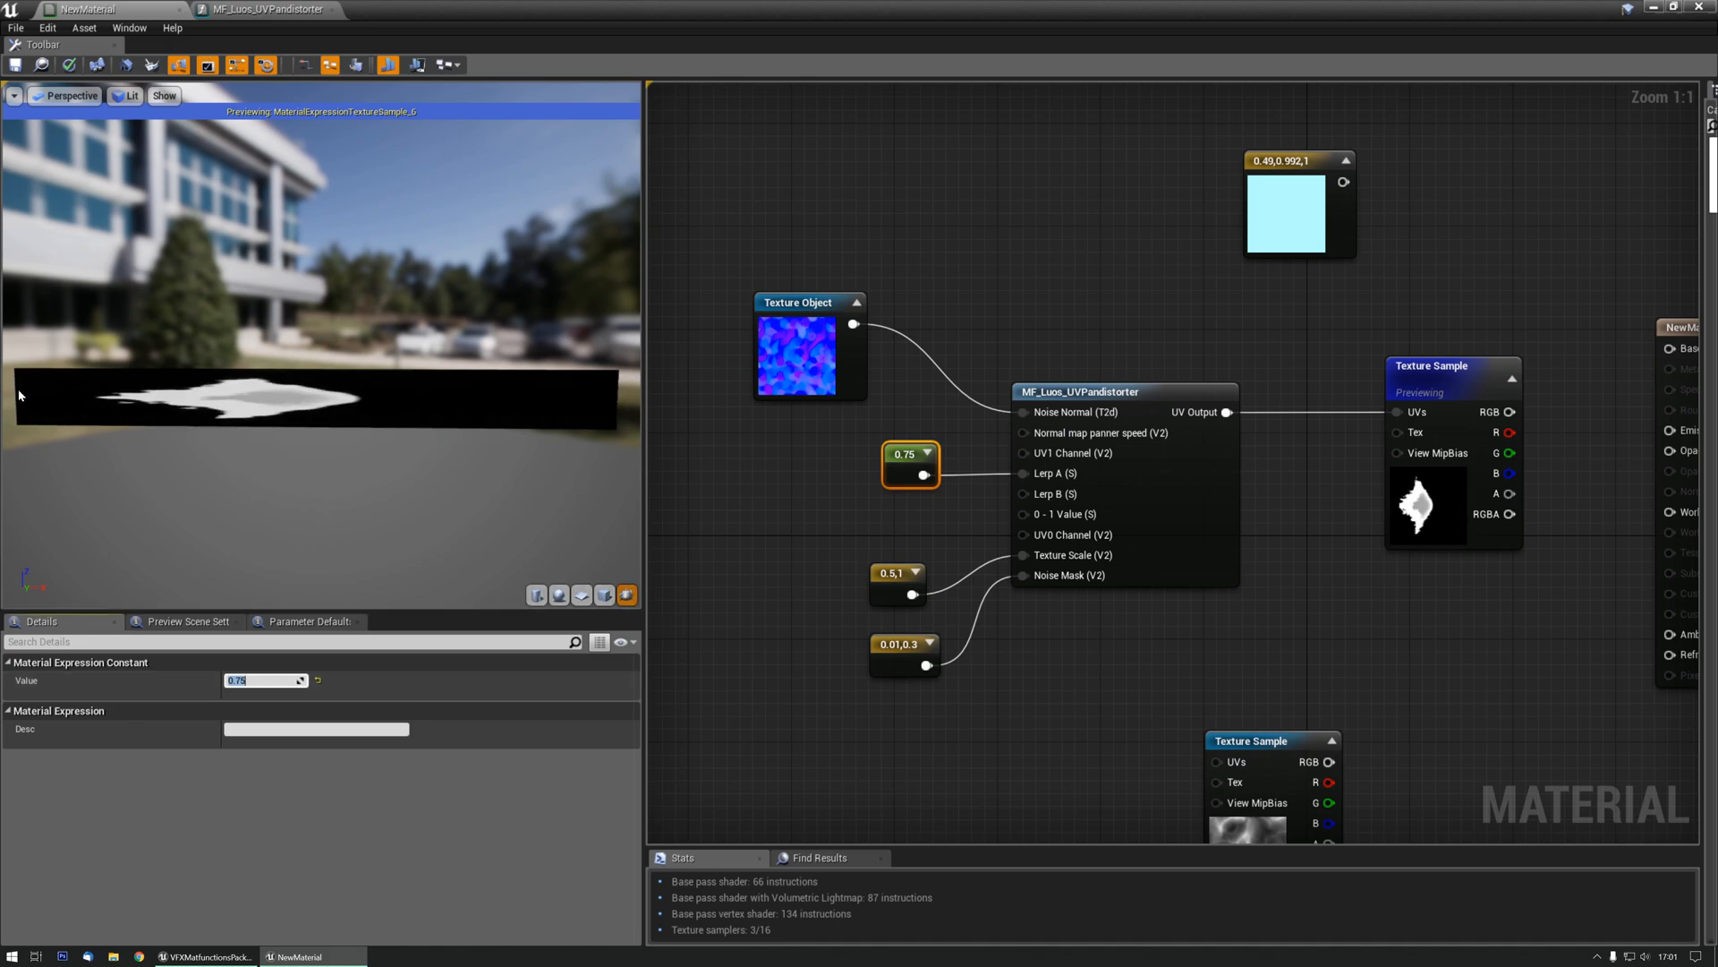
- Duplicate the Lerp A constant, connect the copy to Lerp B, and set it to -0.75
drag(914, 457, 910, 430)
key(ctrl+w)
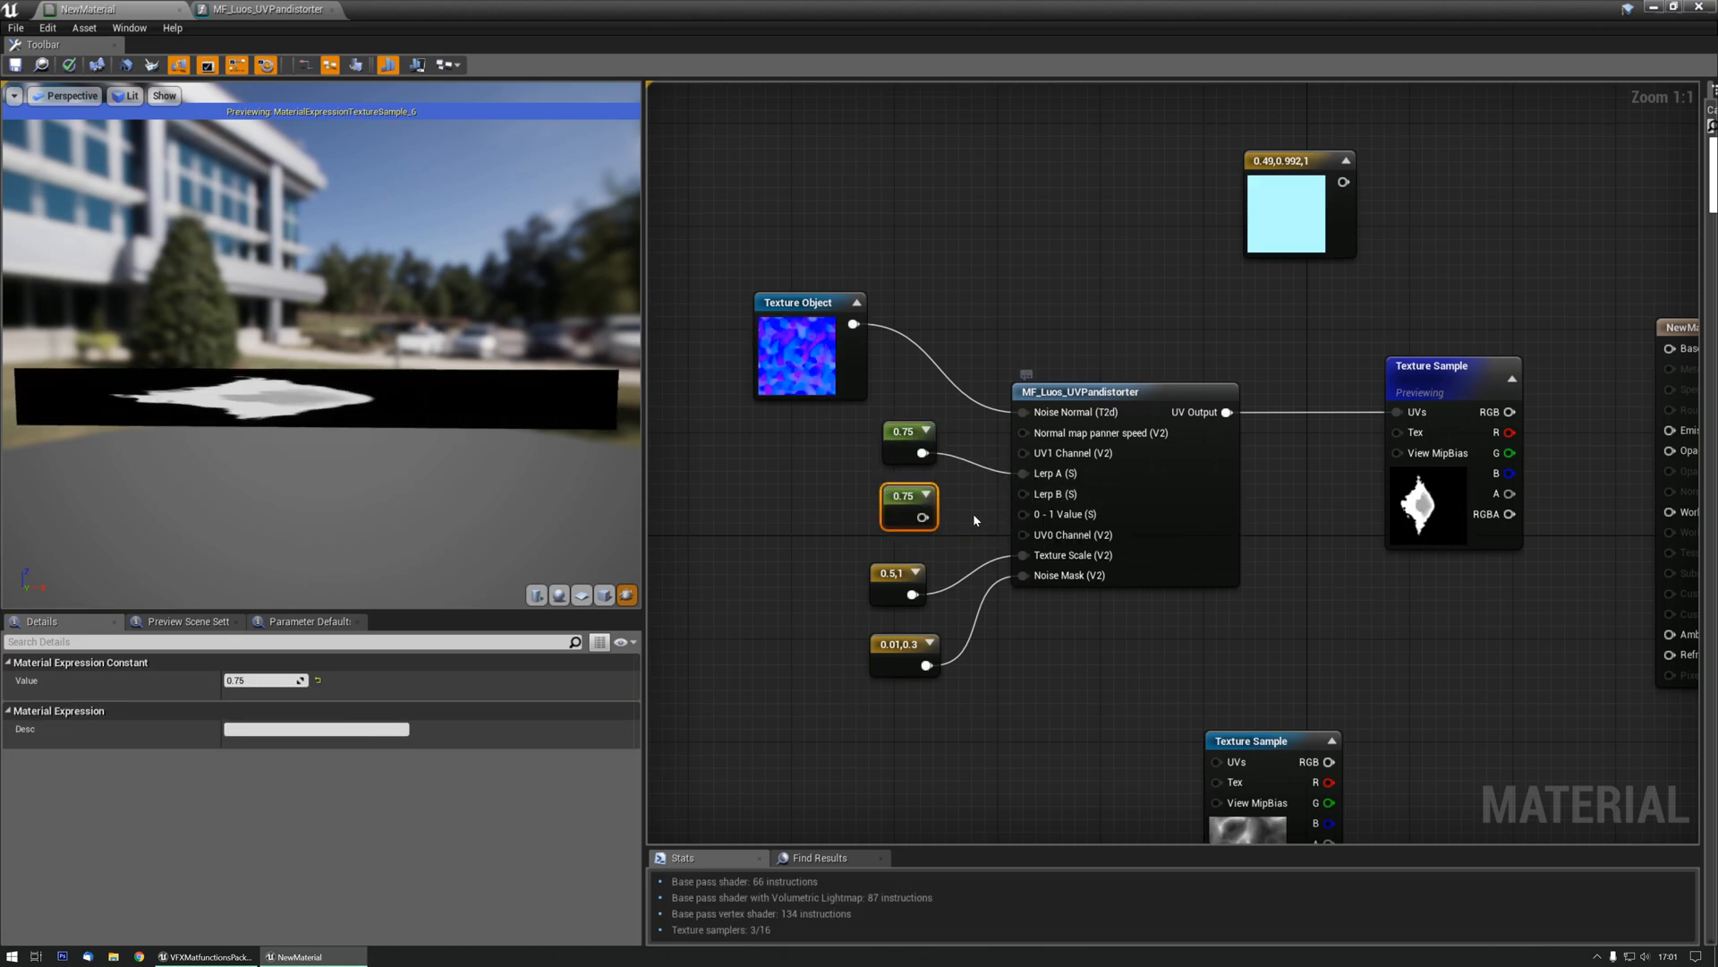
drag(923, 516, 1023, 493)
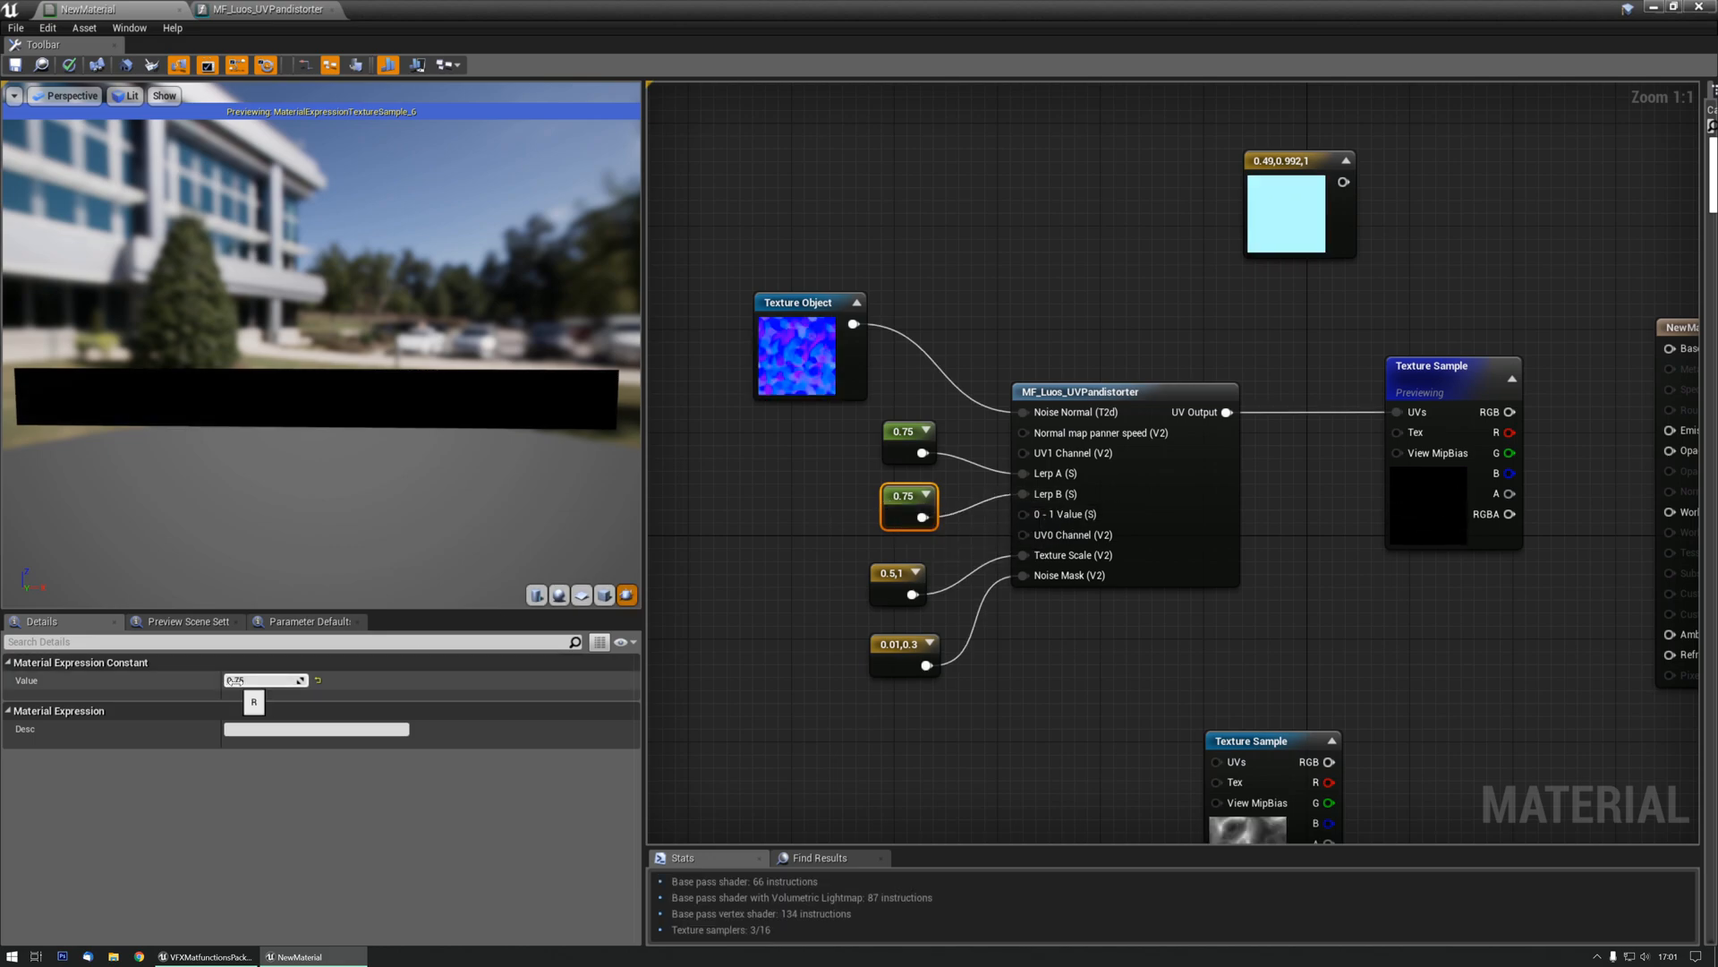
key(Return)
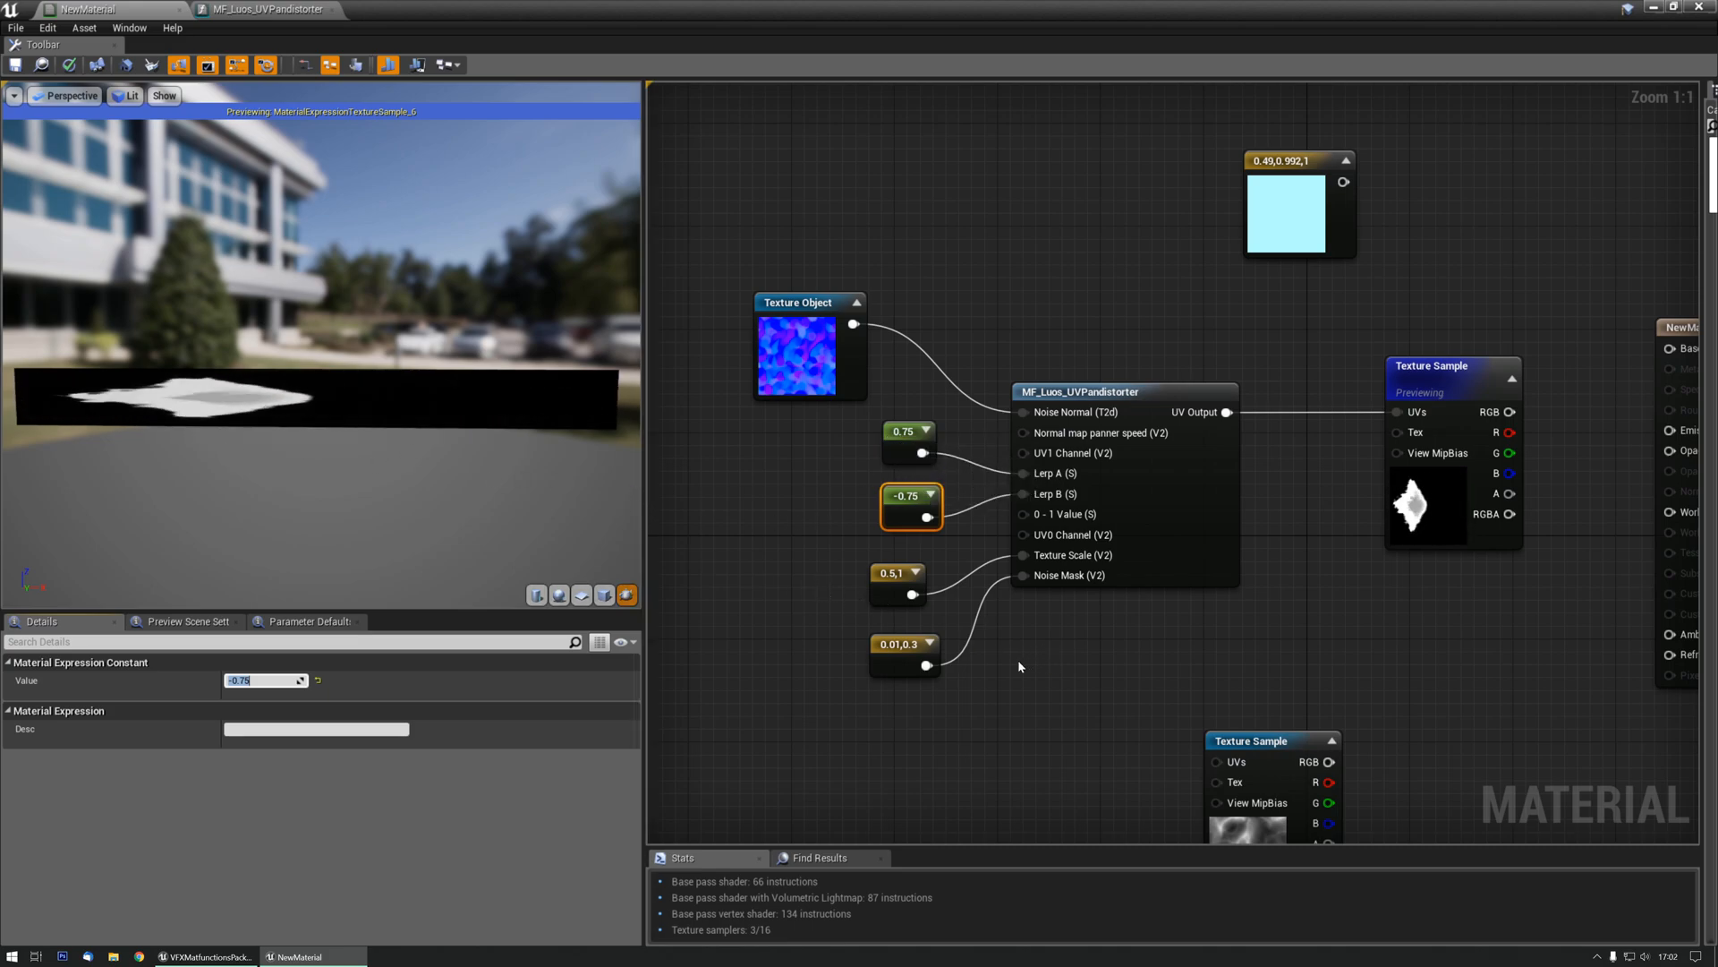
- Move the Lerp A and Lerp B constants up together to make room below them
click(868, 456)
drag(869, 457, 950, 537)
drag(905, 509, 899, 485)
- Add a constant below the Lerp constants, connect it to the 0 - 1 Value input, and set it to 0.5
click(789, 510)
key(1)
click(787, 511)
drag(814, 542, 1026, 513)
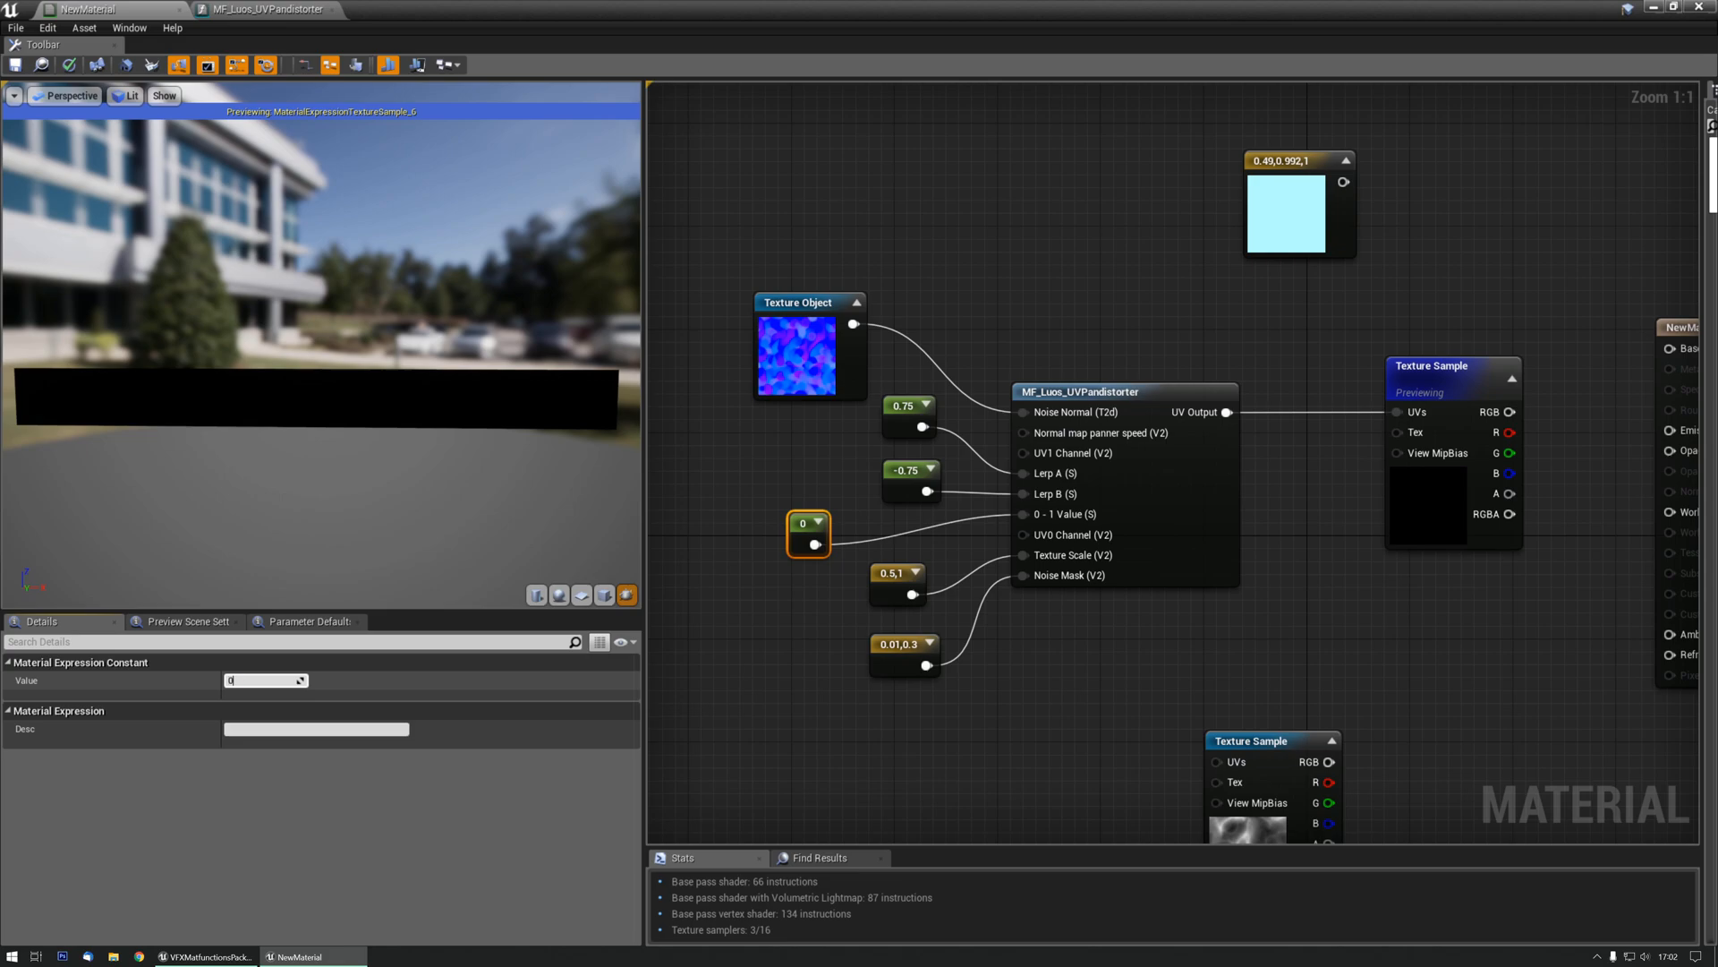
key(Return)
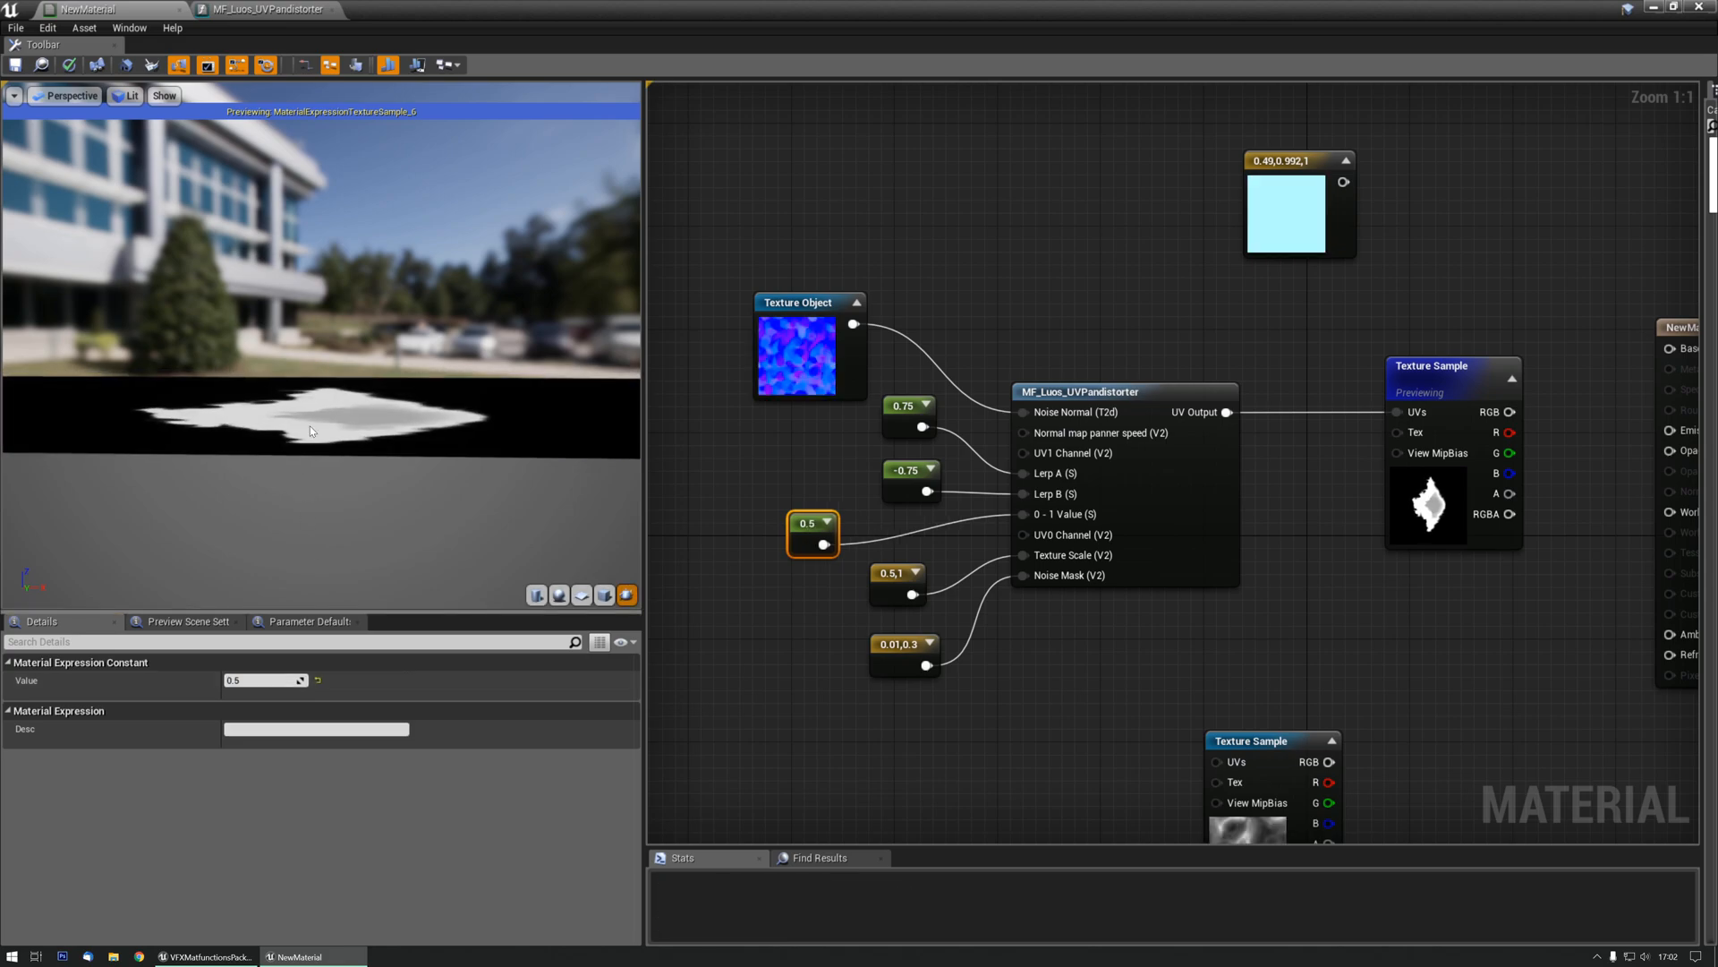
- Move the constants down and the normal texture object up to clear space beside the Normal map panner speed input
drag(307, 461, 305, 425)
scroll(307, 461, up, 3)
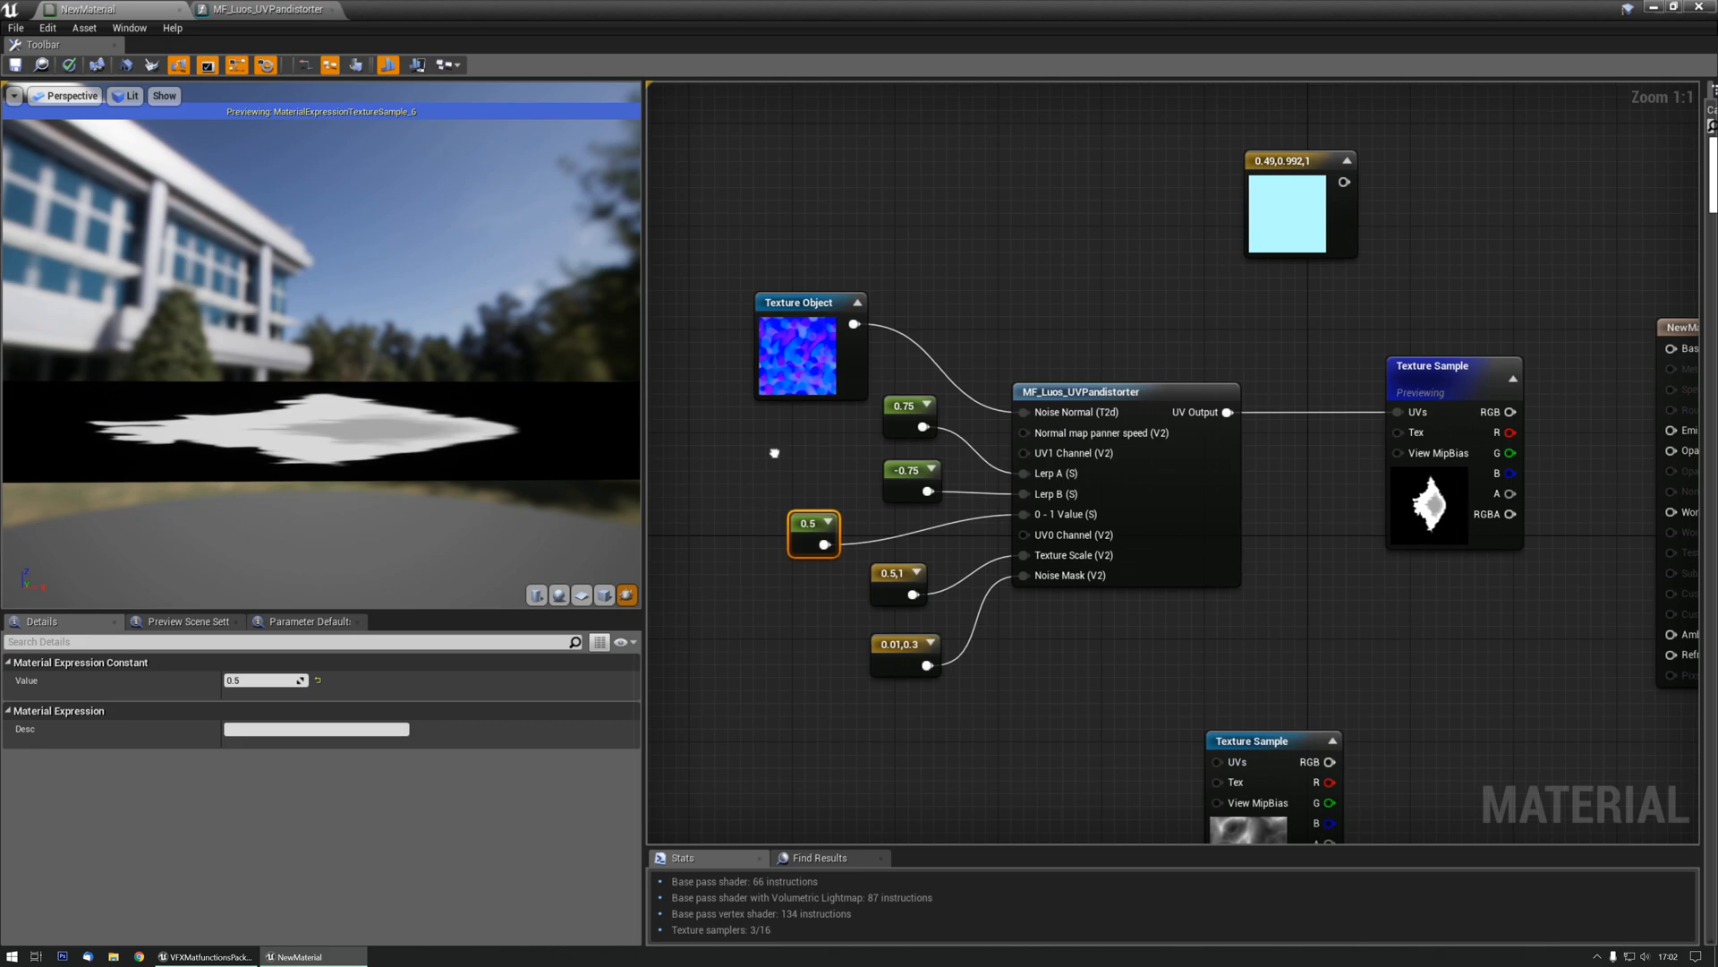
right_drag(832, 435, 906, 388)
drag(974, 571, 973, 570)
shift+click(971, 598)
drag(978, 371, 951, 461)
click(908, 399)
drag(884, 308, 871, 230)
click(892, 356)
click(922, 384)
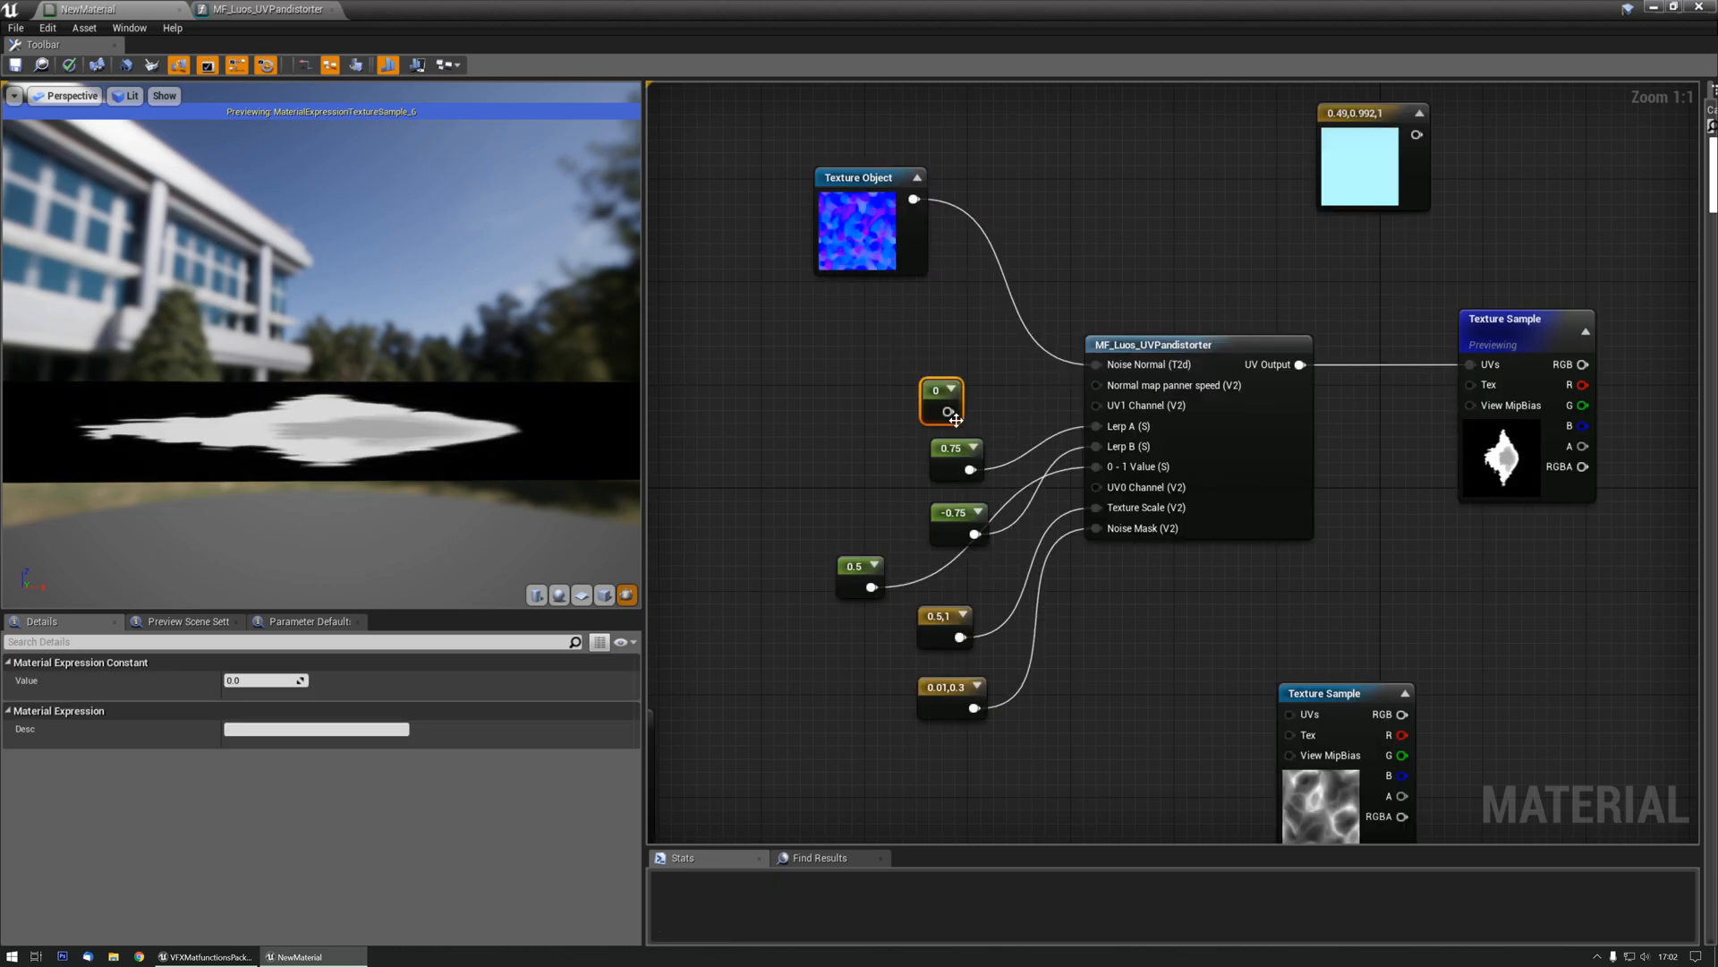
drag(1087, 387, 1019, 395)
drag(850, 340, 892, 371)
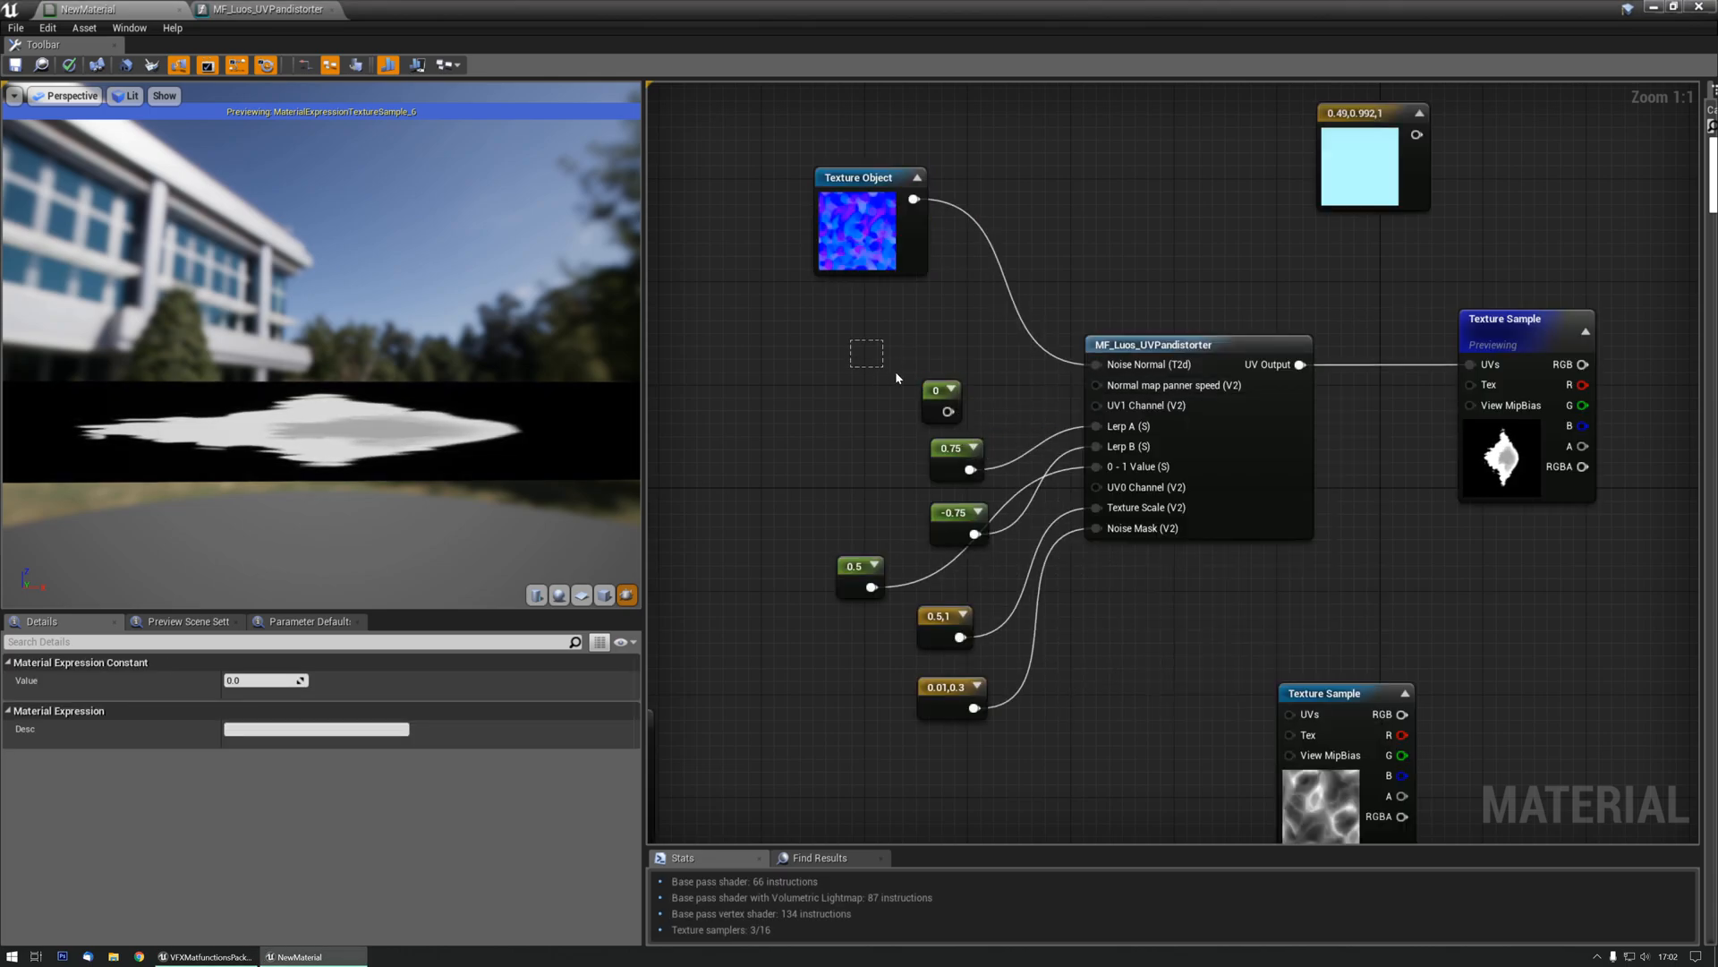
key(Delete)
- Add a two-component vector constant above the Lerp constants and connect it to the Normal map panner speed input
click(922, 378)
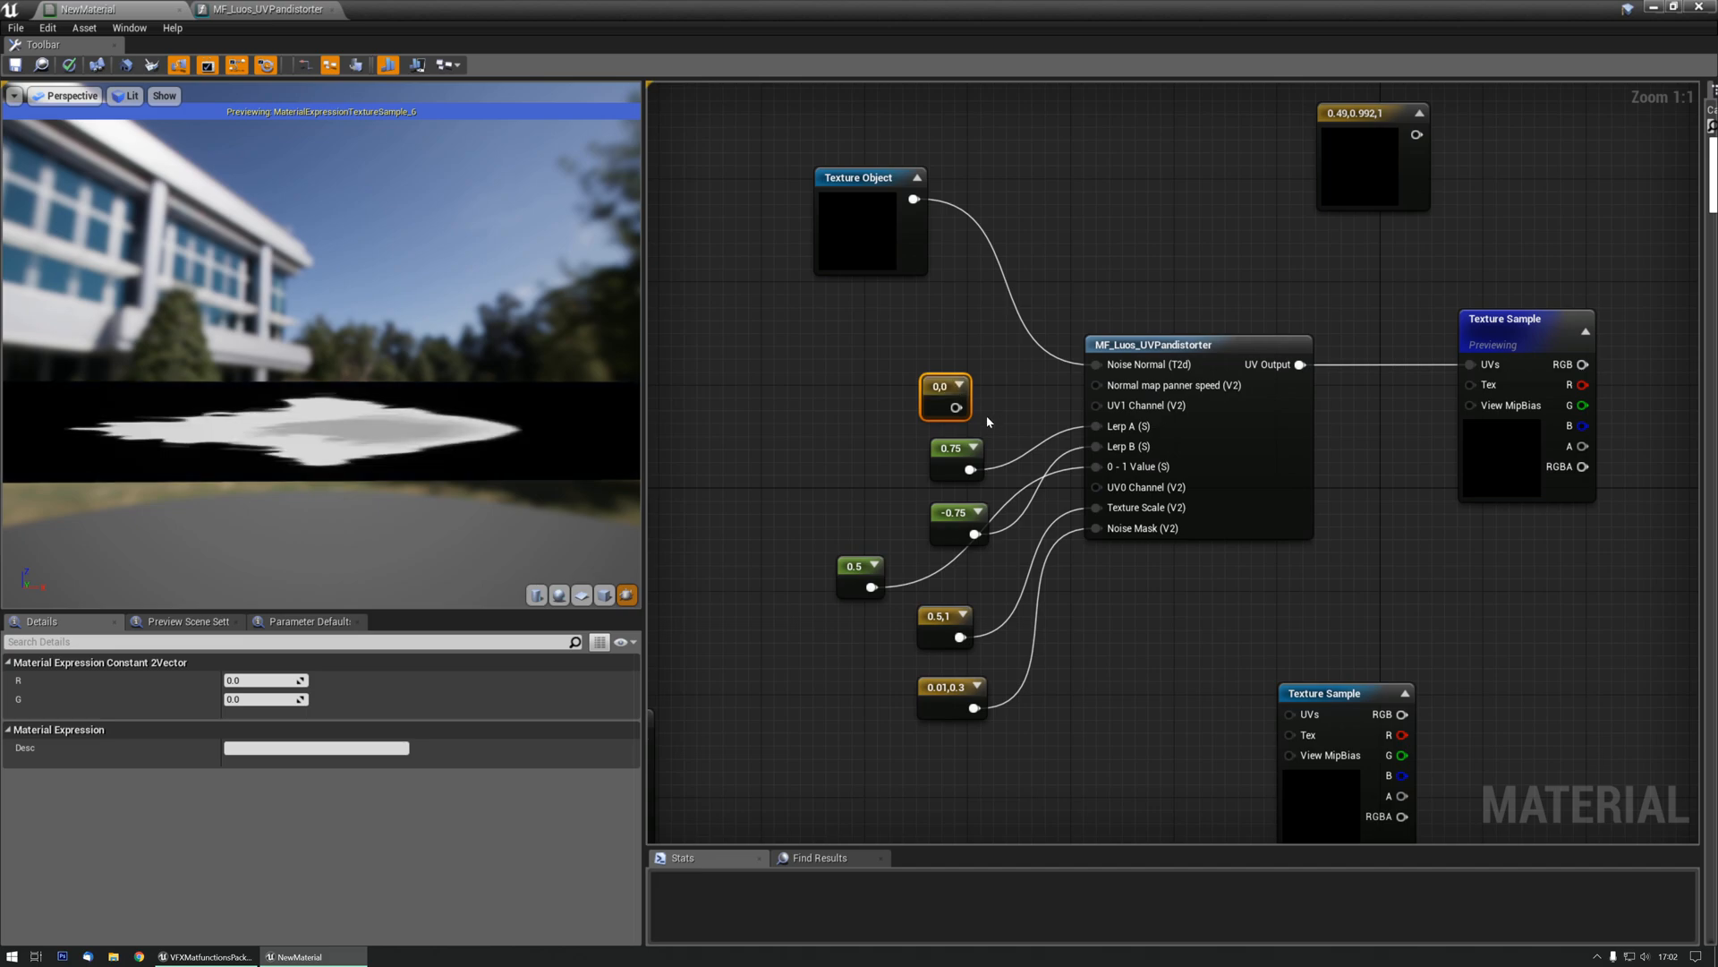
drag(1098, 390, 1097, 387)
drag(936, 389, 932, 374)
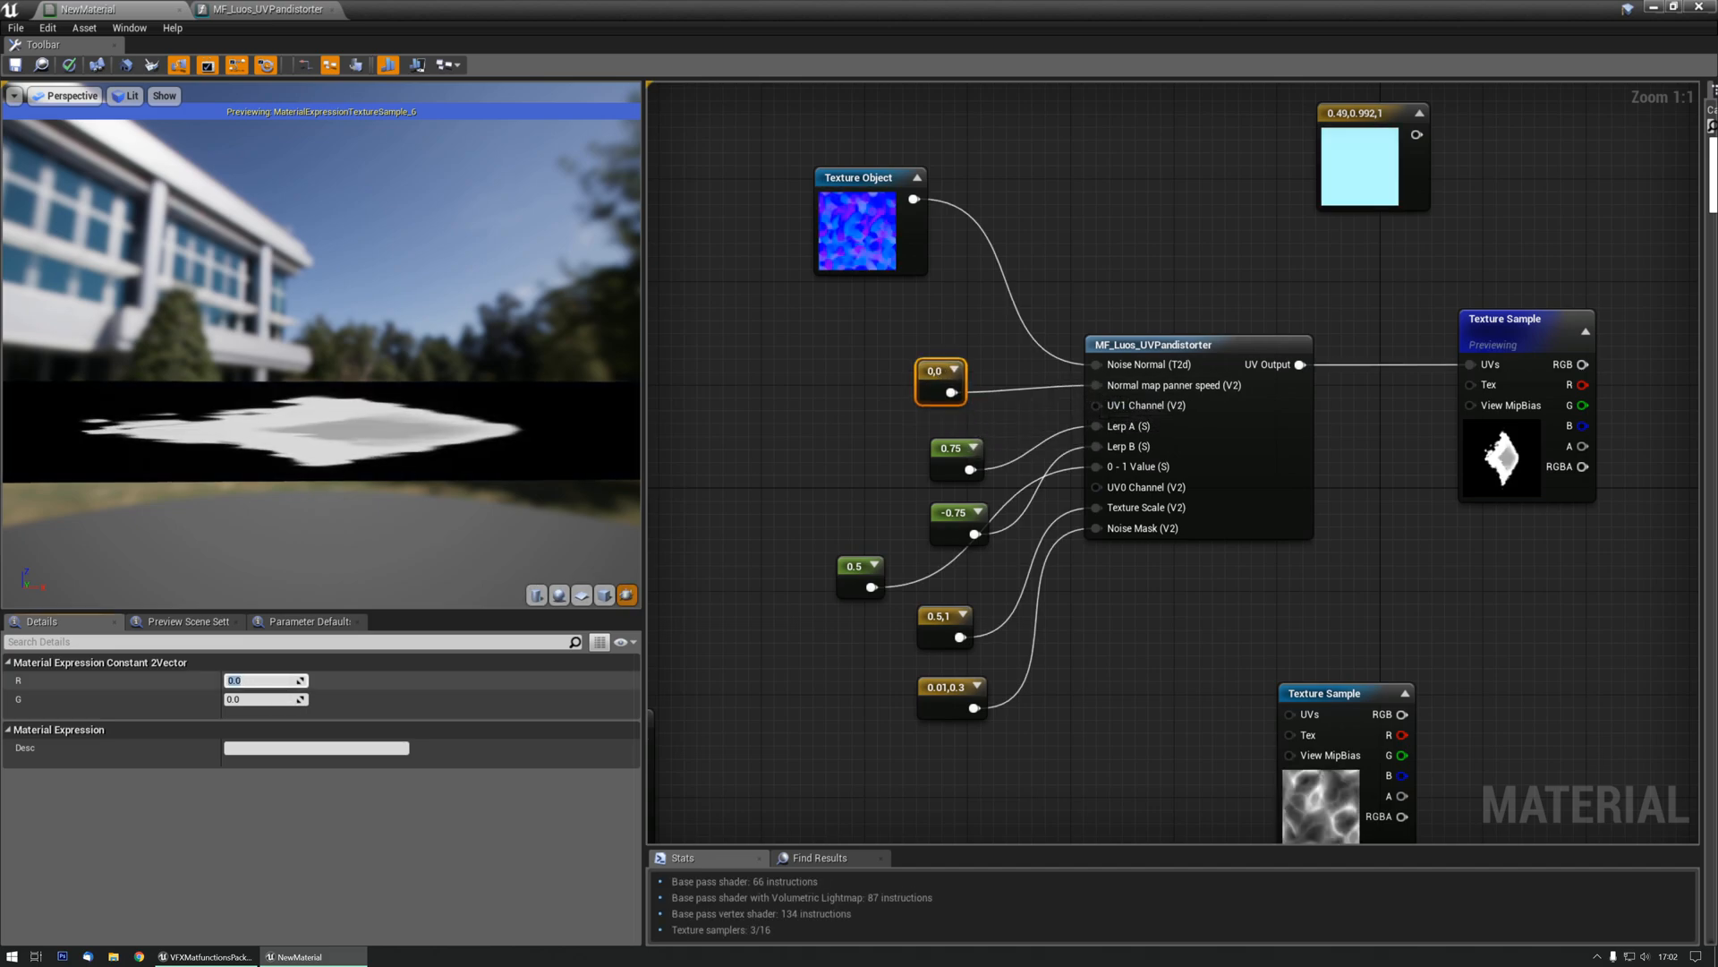
- Try R values of 0.3 and 0.5 on the panner speed vector, and a G value of 0.4 with R at 0
text(0.3)
key(Return)
text(0.5)
key(Return)
text(0)
key(Tab)
text(0.4)
key(Return)
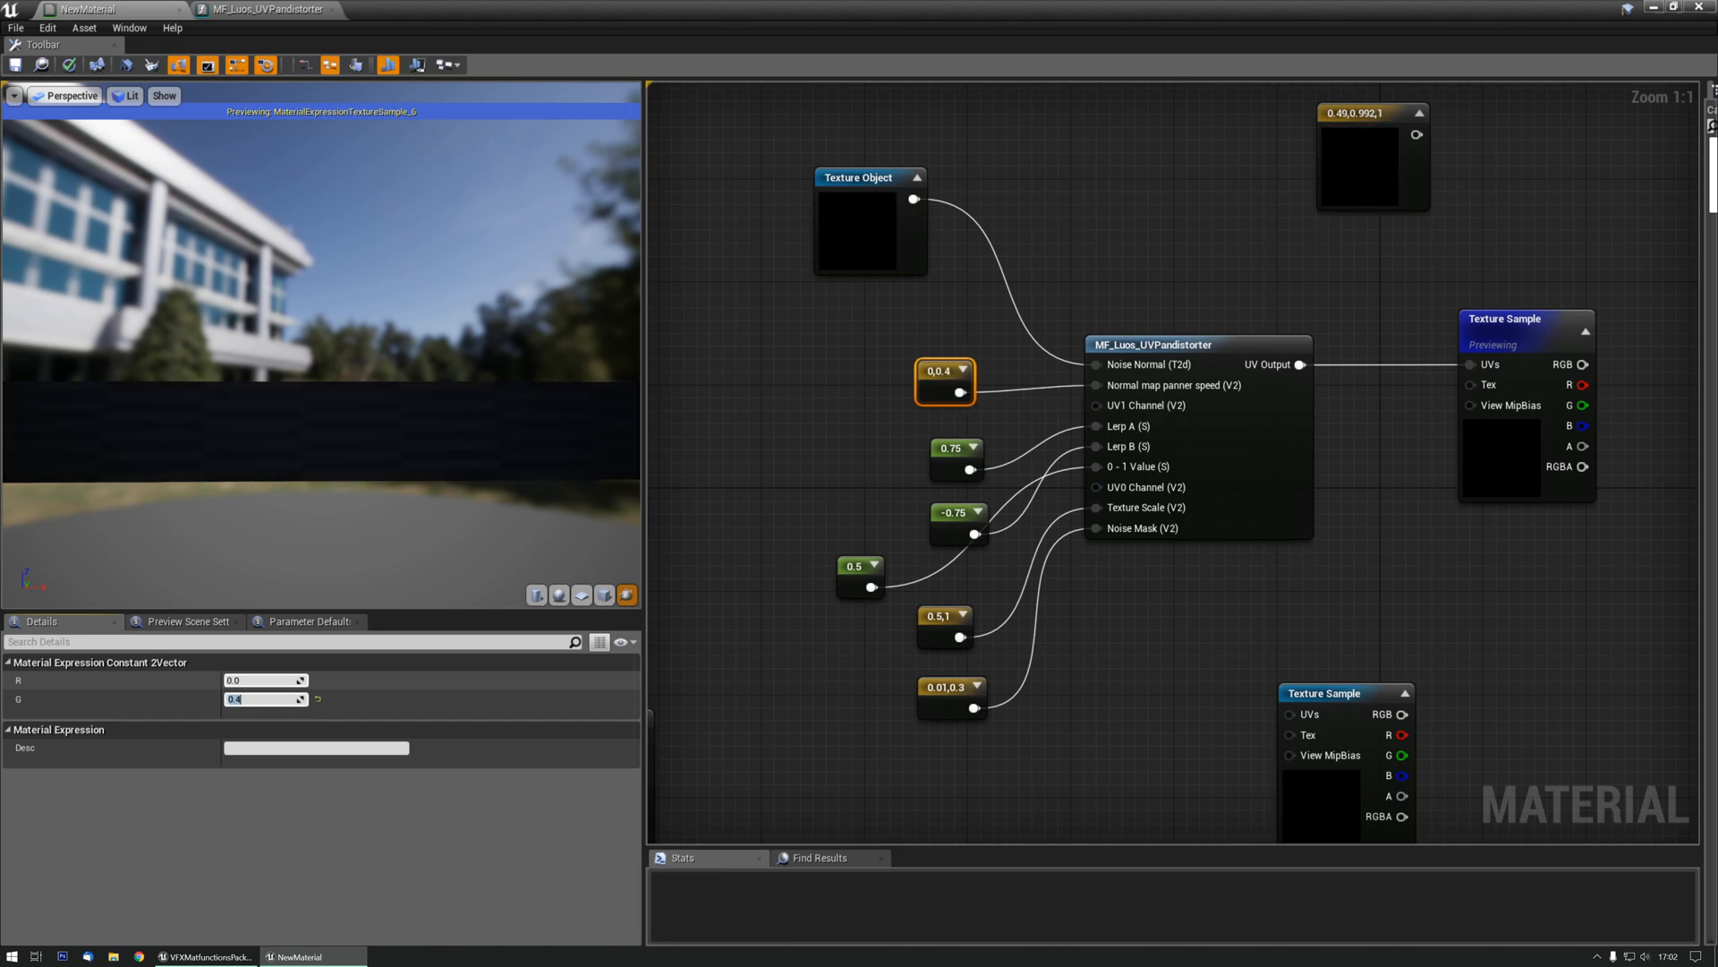
- Set the panner speed vector's G to 0 and its R to 0.1, trying 0.4 for R first
text(0)
key(Return)
text(0.4)
key(Return)
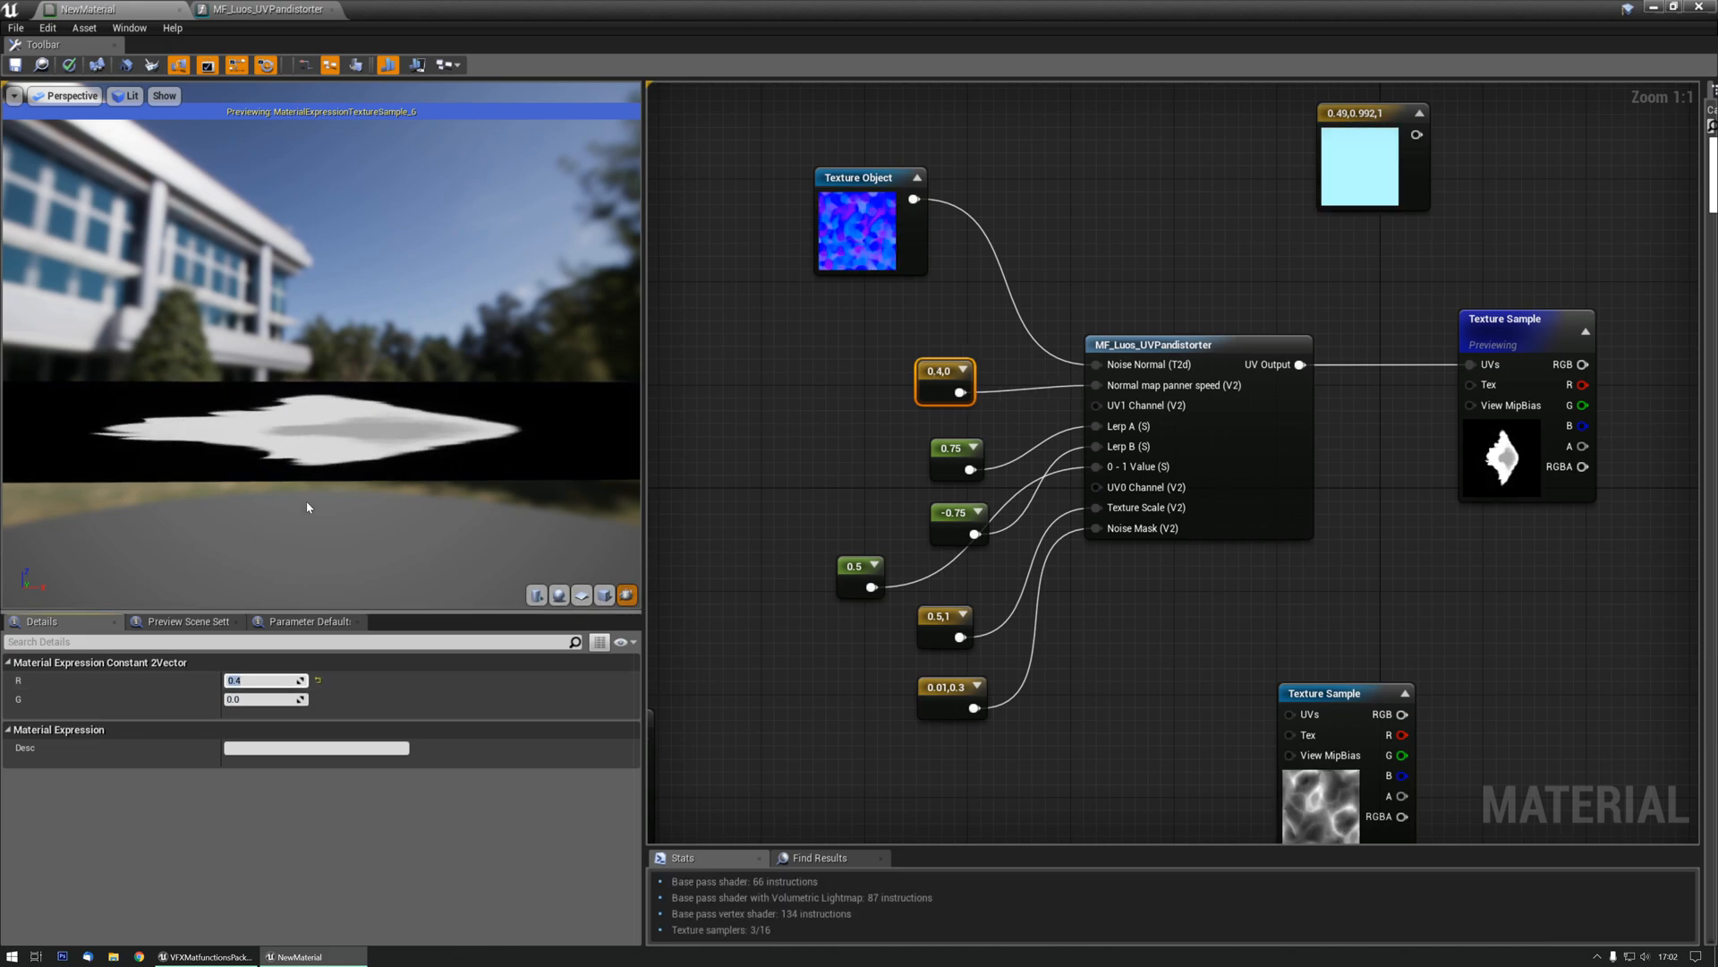
text(0.1)
key(Return)
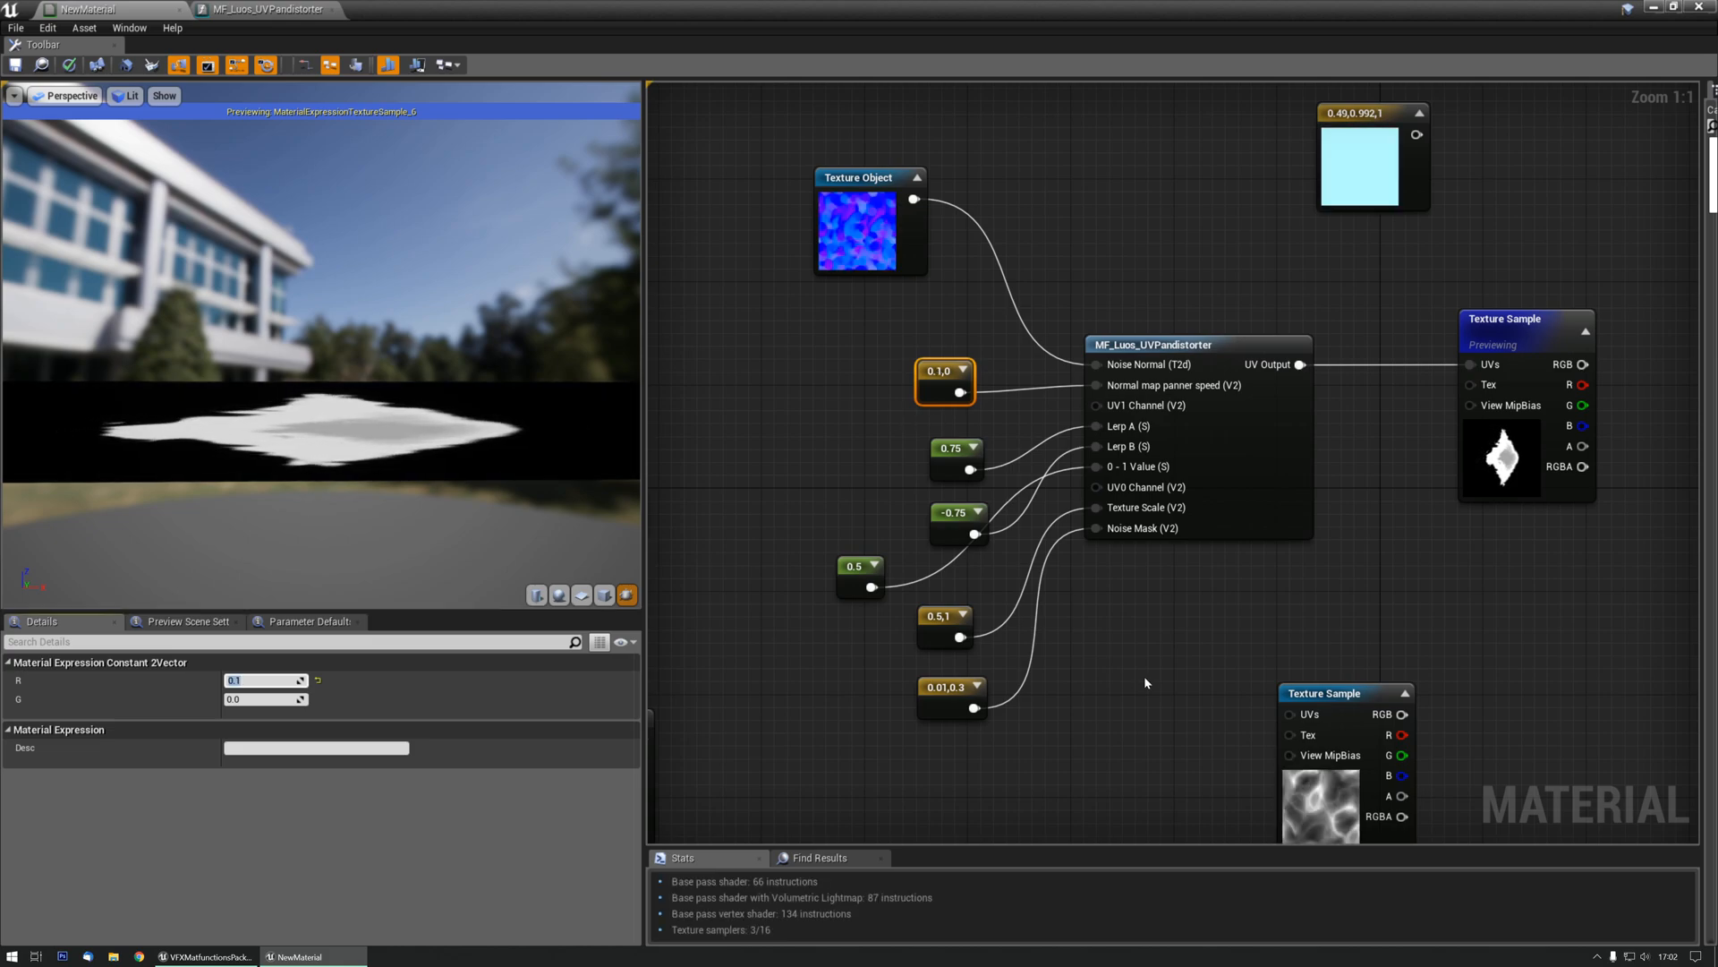
- Disconnect the 0.5 constant from the 0 - 1 Value input and delete it
alt+click(870, 586)
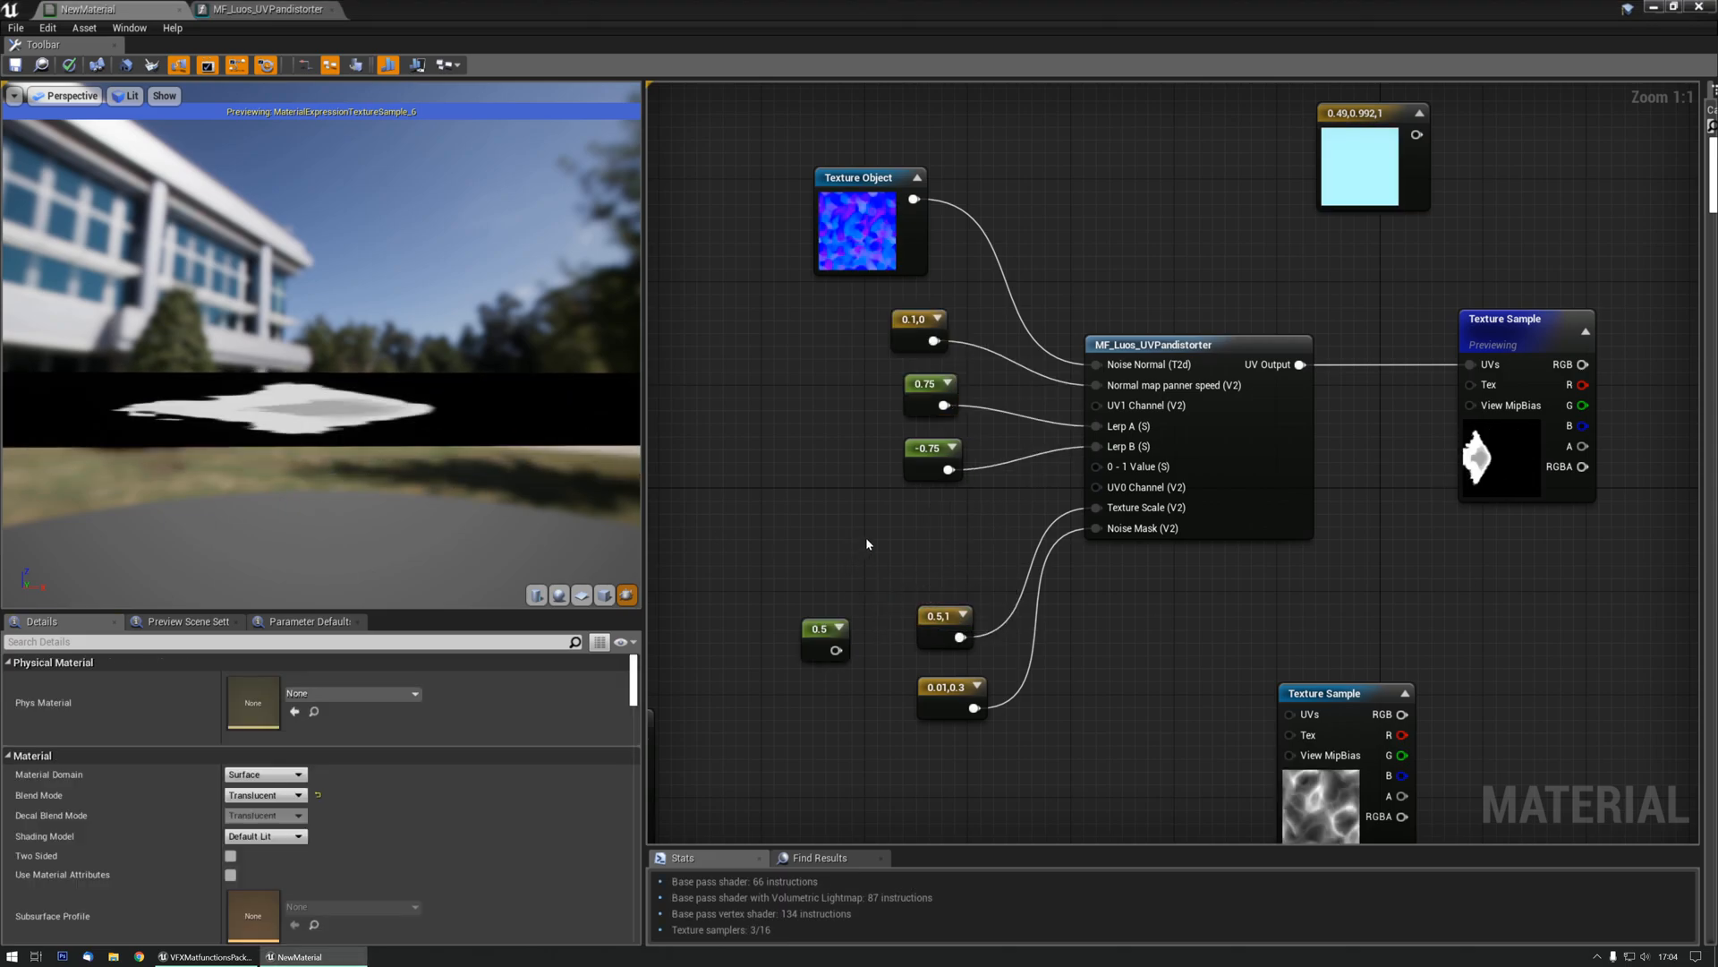
right_drag(935, 514, 986, 469)
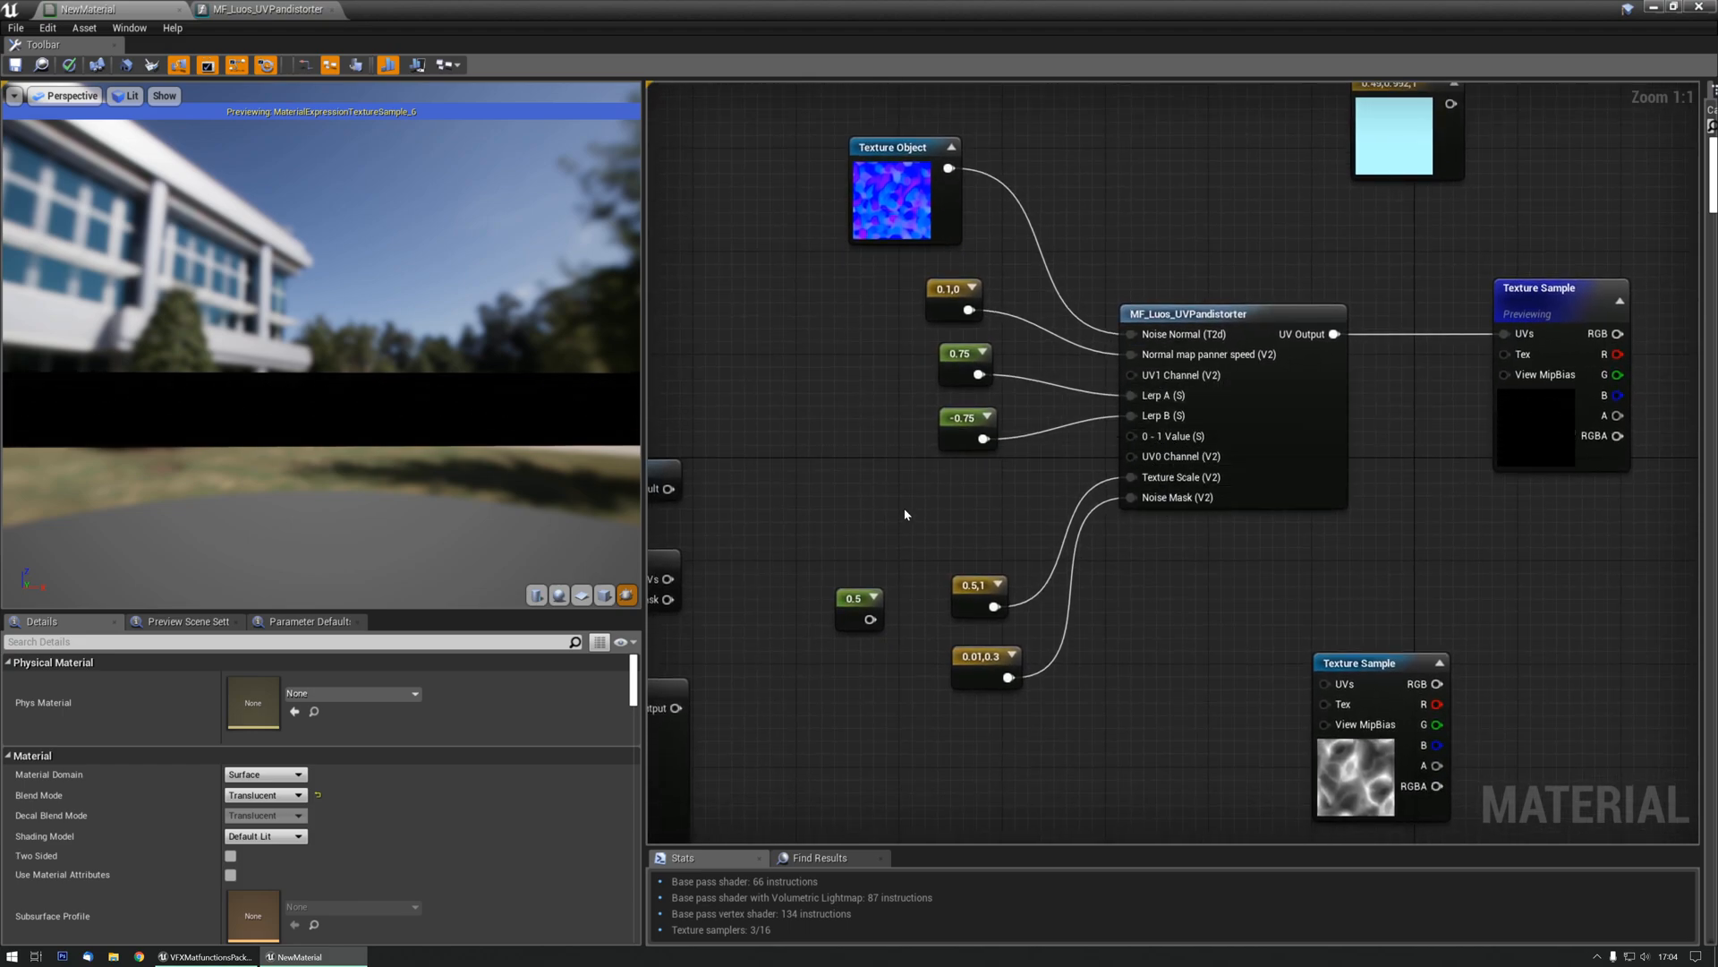
click(877, 609)
click(834, 563)
click(863, 616)
key(Delete)
right_drag(889, 522, 818, 577)
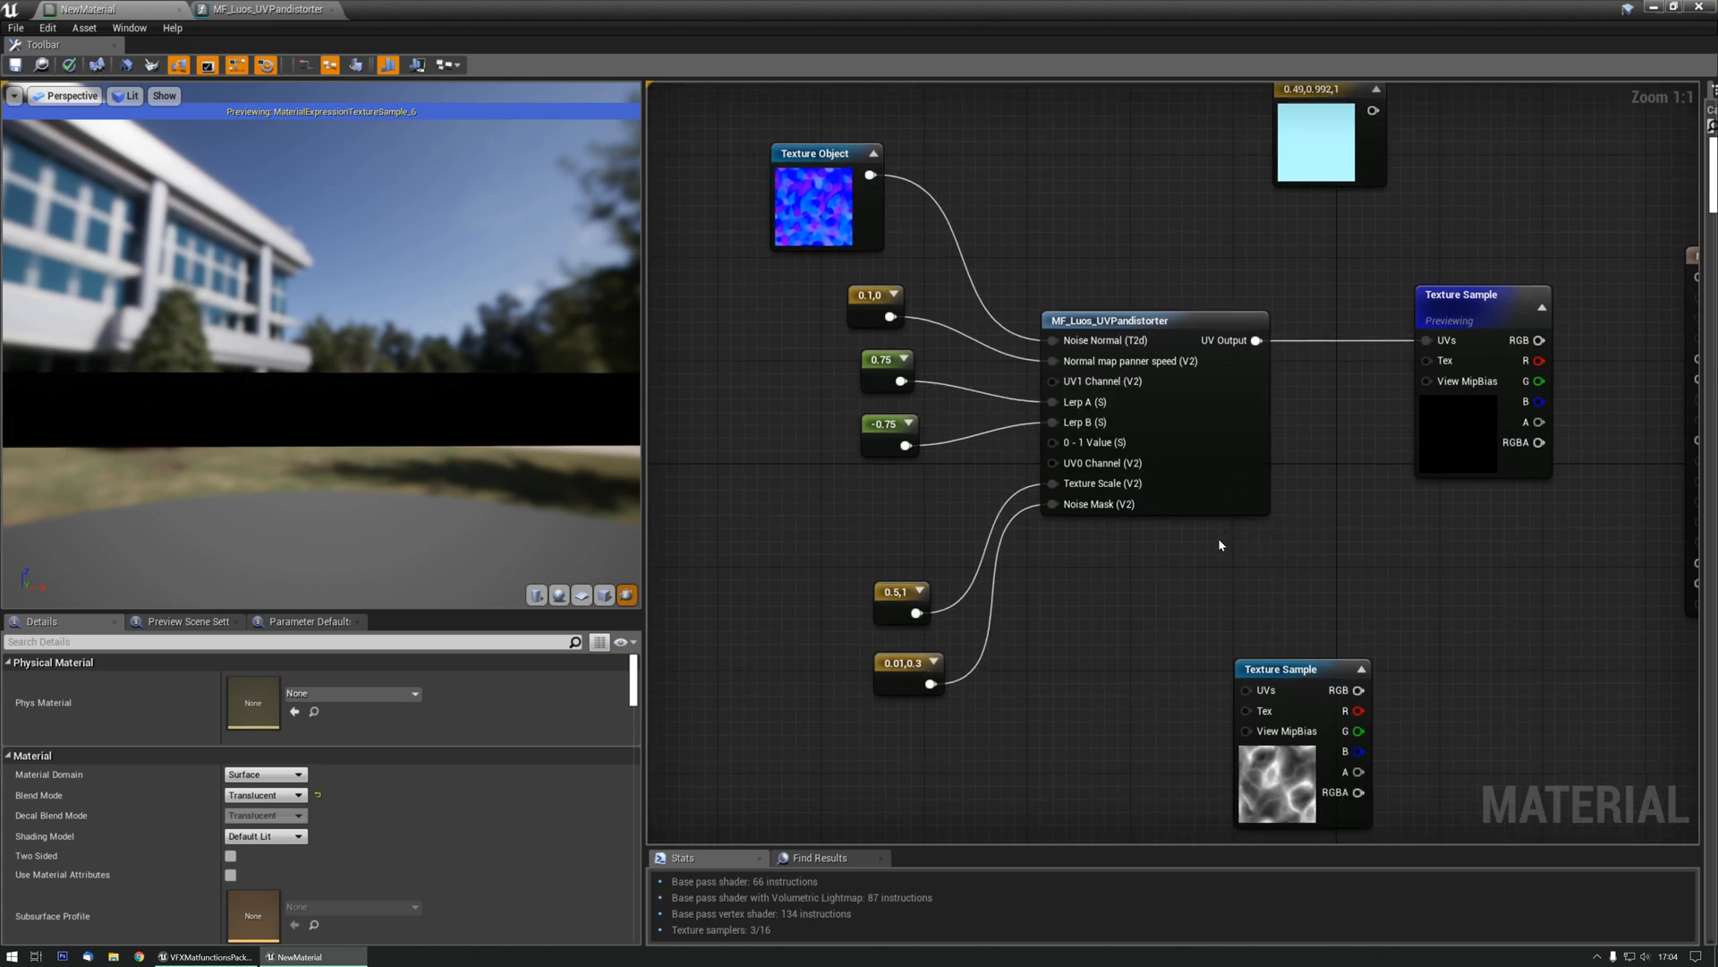
scroll(1217, 539, down, 1)
right_drag(1157, 568, 1125, 465)
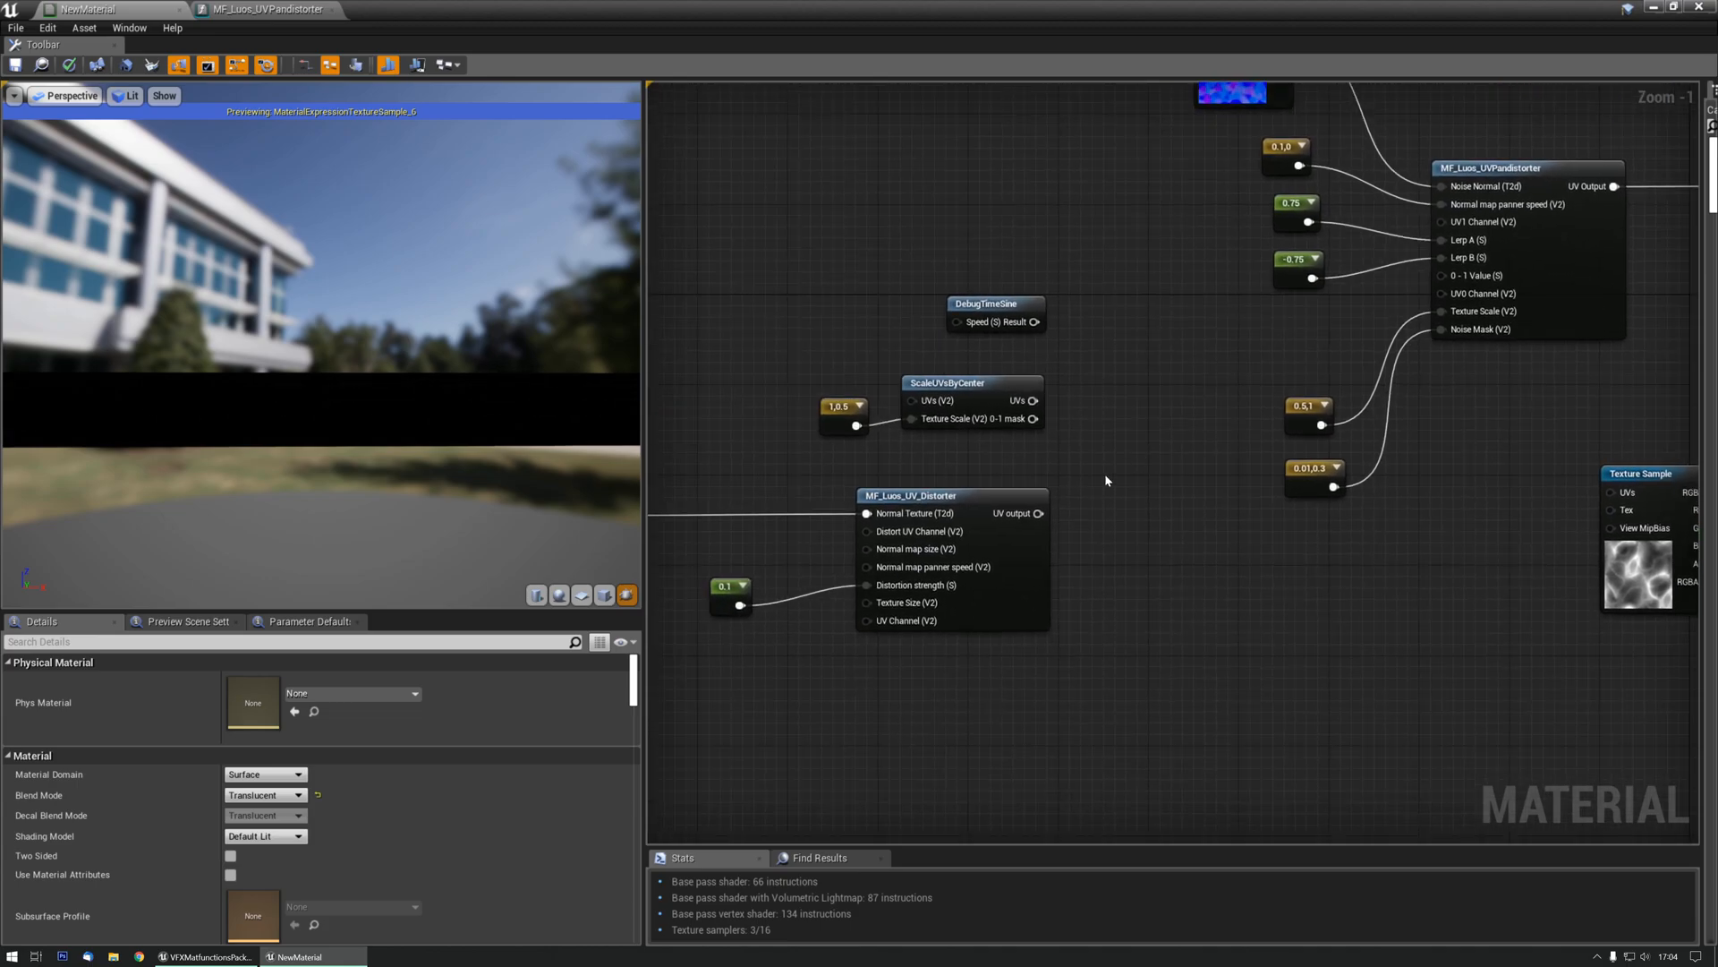
right_drag(1413, 527, 877, 712)
scroll(1067, 596, up, 1)
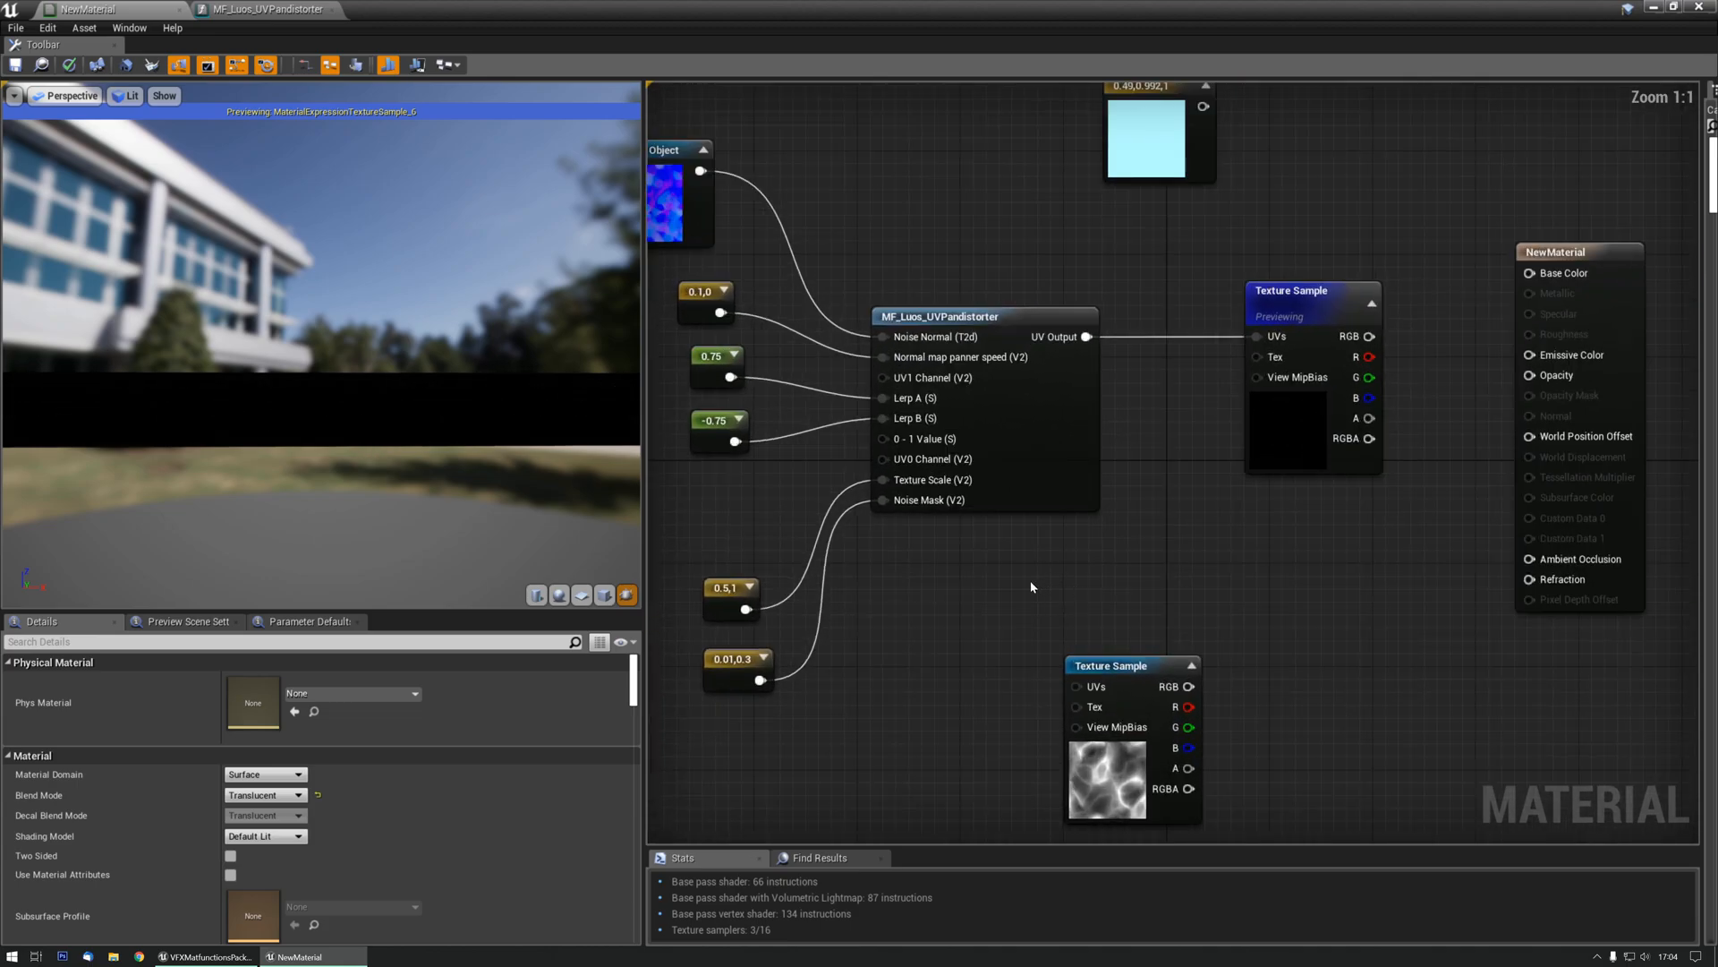
right_drag(1115, 572, 1070, 569)
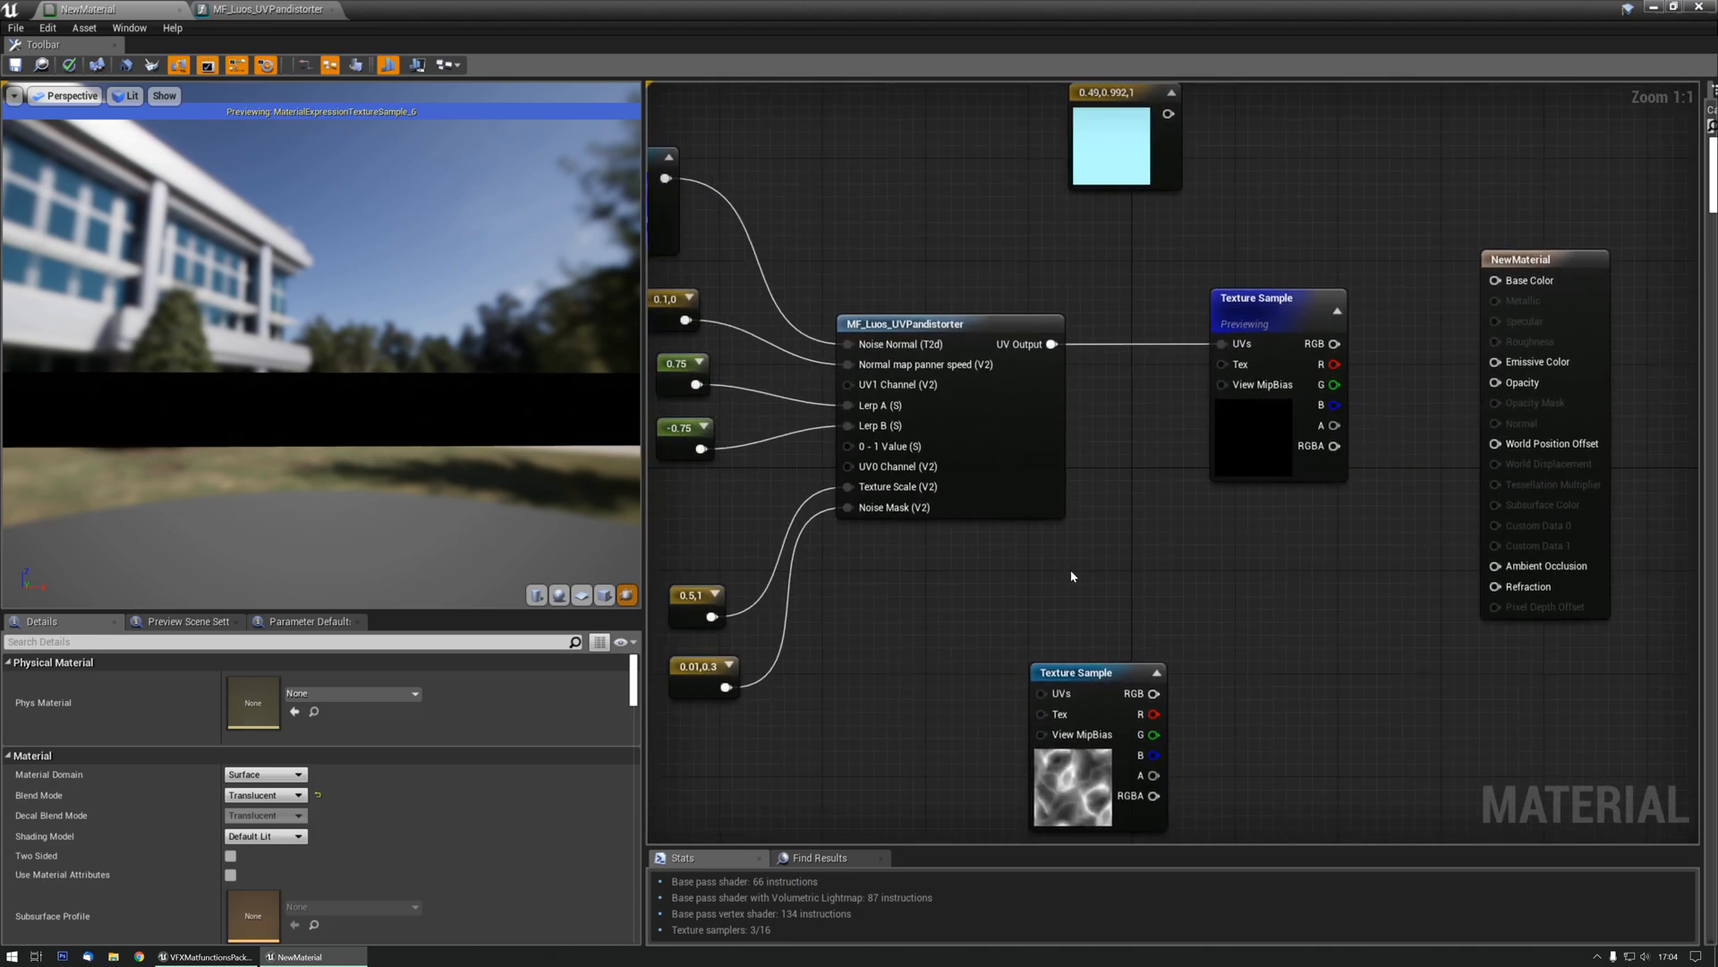
right_drag(967, 567, 1088, 560)
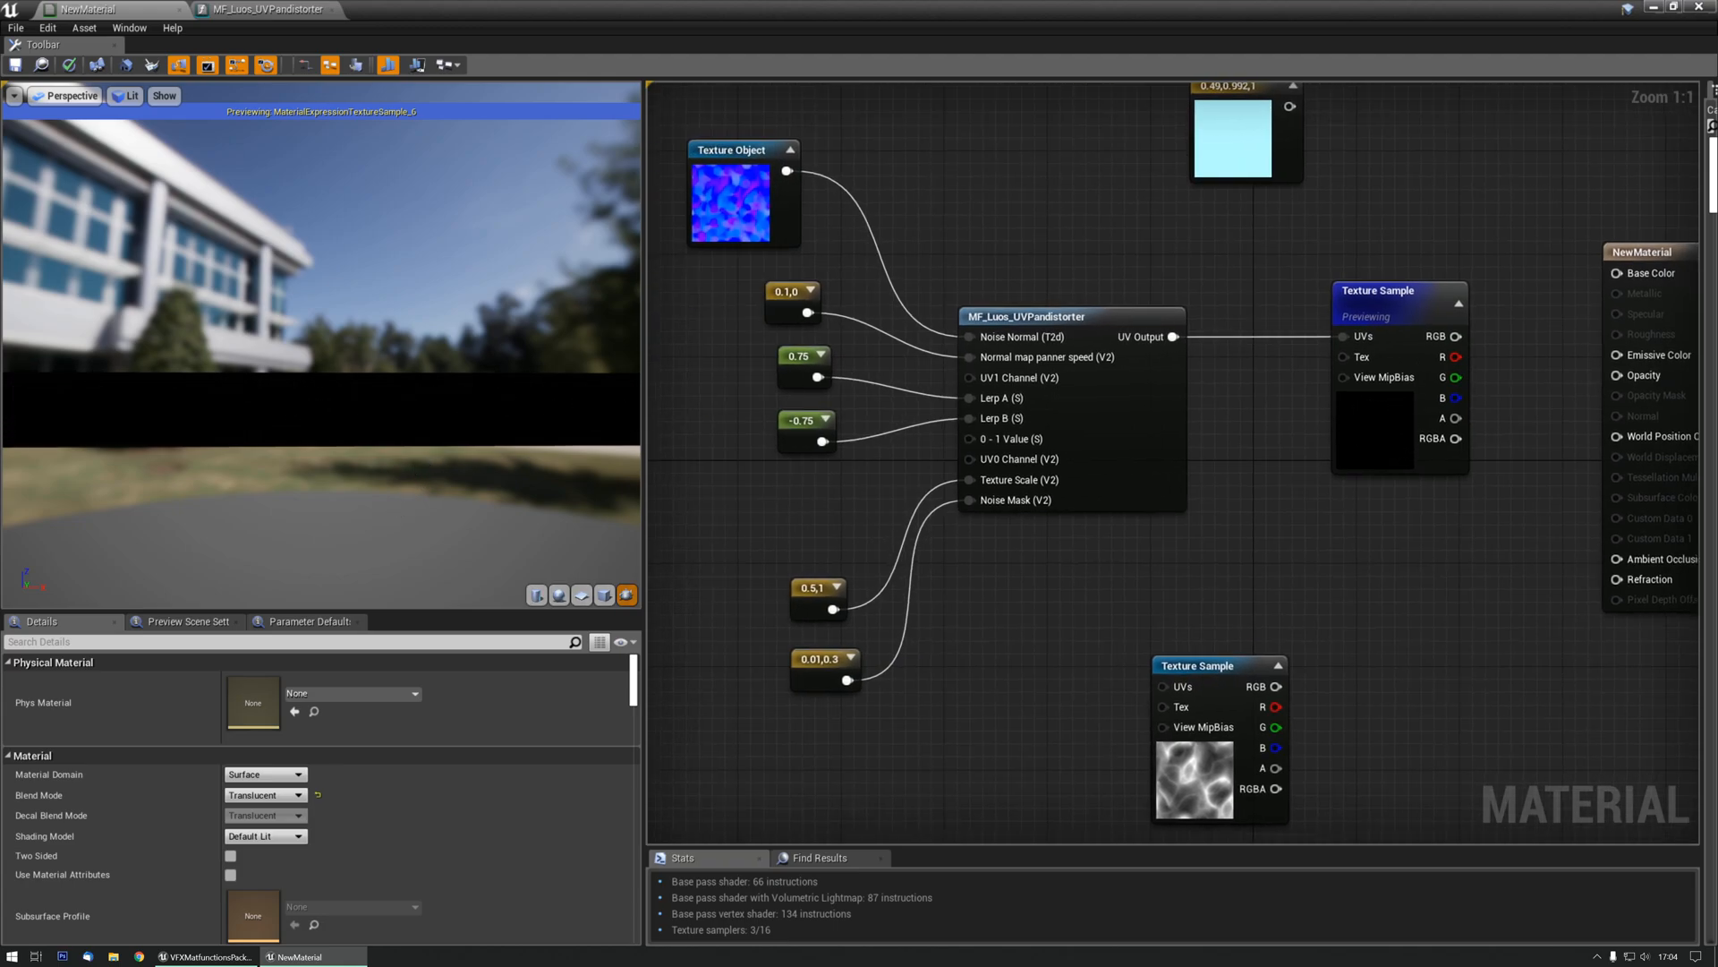